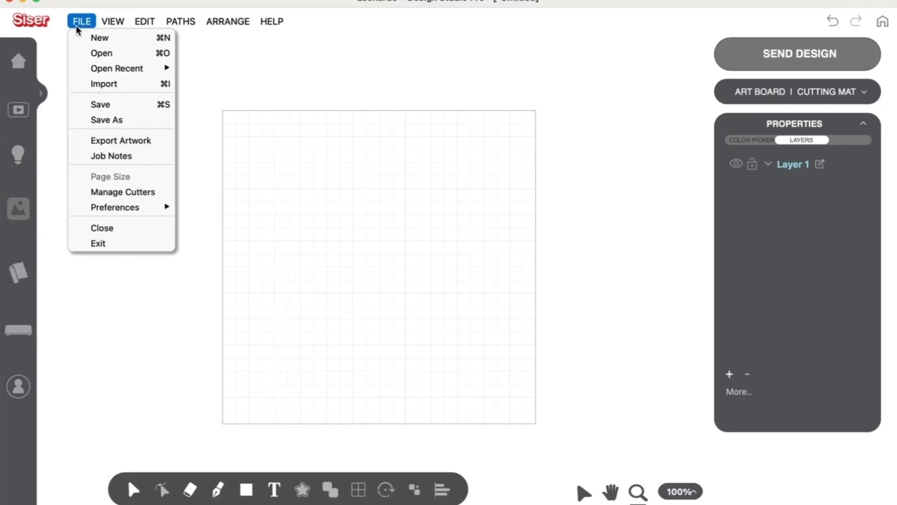
Import the name-and-number SVG design as editable artwork and ungroup it into its separate groups.
click(112, 84)
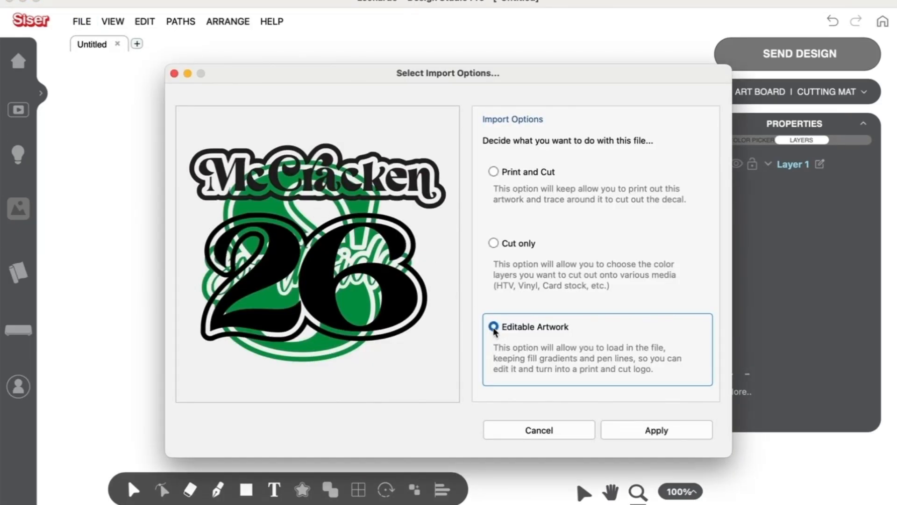
click(627, 432)
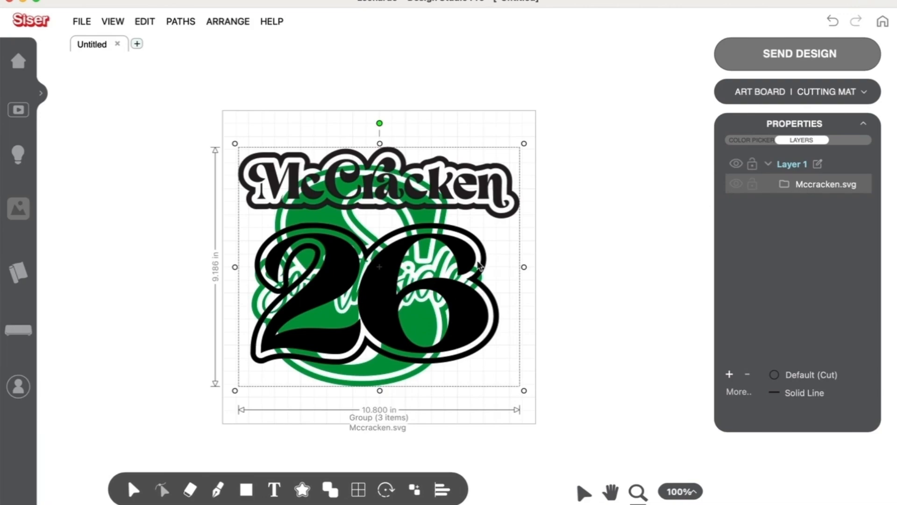
drag(454, 259, 512, 308)
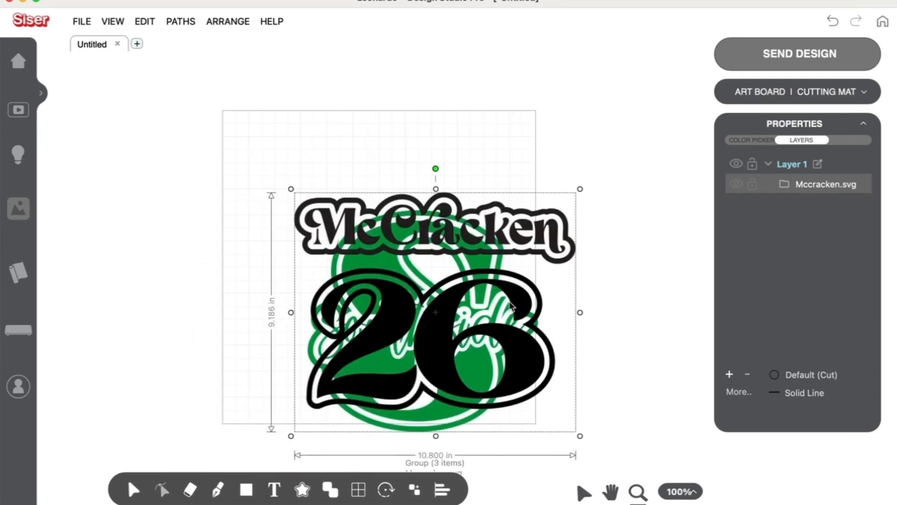
right_click(816, 183)
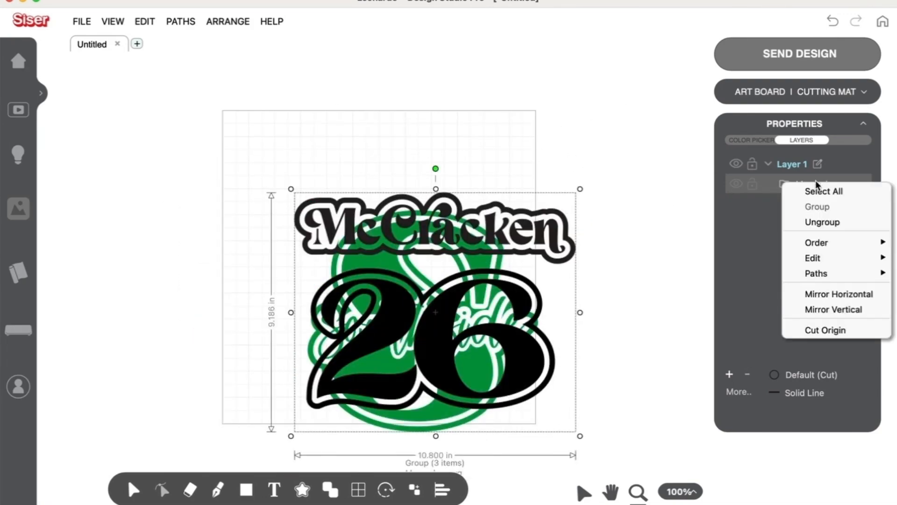
click(816, 223)
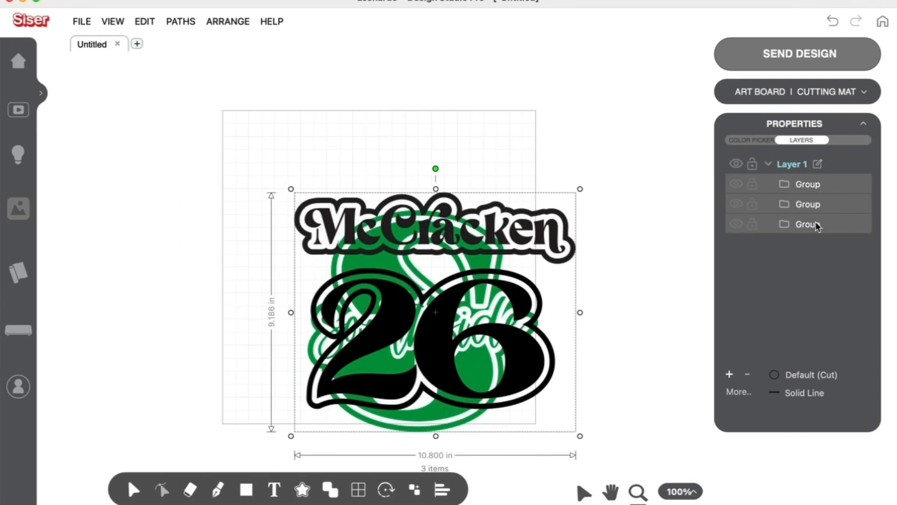
Toggle the visibility of each ungrouped group to identify which part of the artwork it holds.
click(737, 223)
click(736, 222)
click(736, 206)
click(736, 205)
click(738, 184)
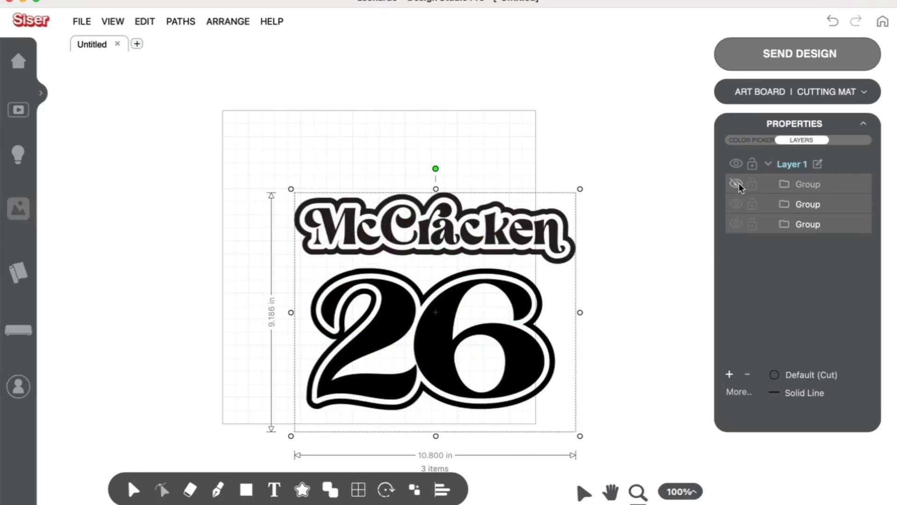
click(737, 184)
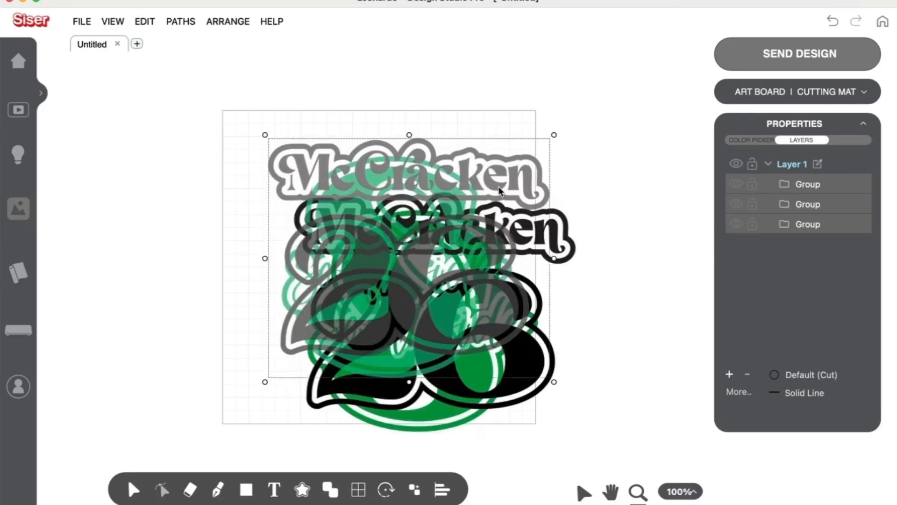
Rename the three groups in Layer 1, from the lowest to the topmost, as Green, Name and Number.
double_click(800, 223)
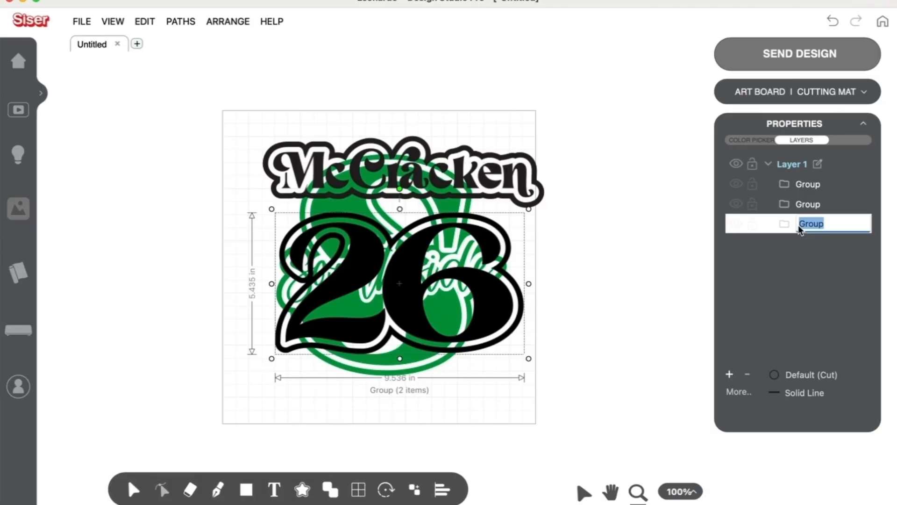
text(Green)
double_click(804, 204)
text(Name)
double_click(811, 184)
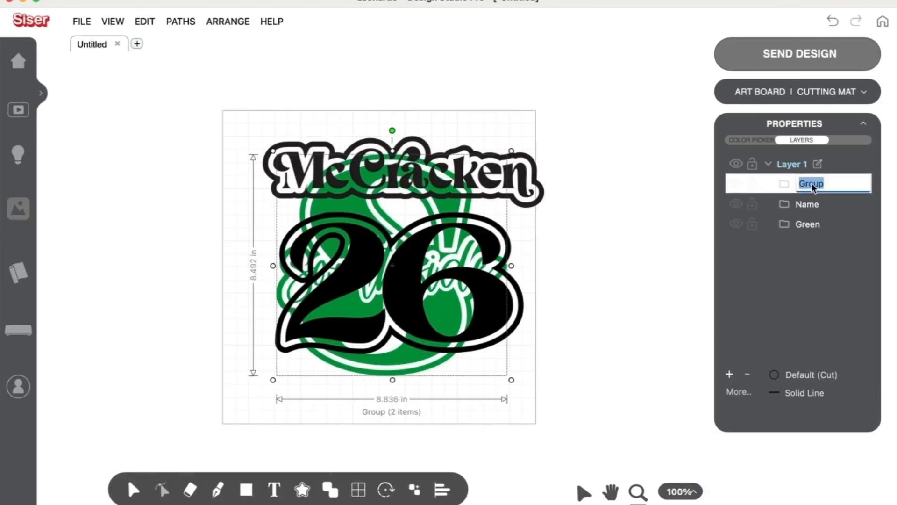
text(Number)
key(Return)
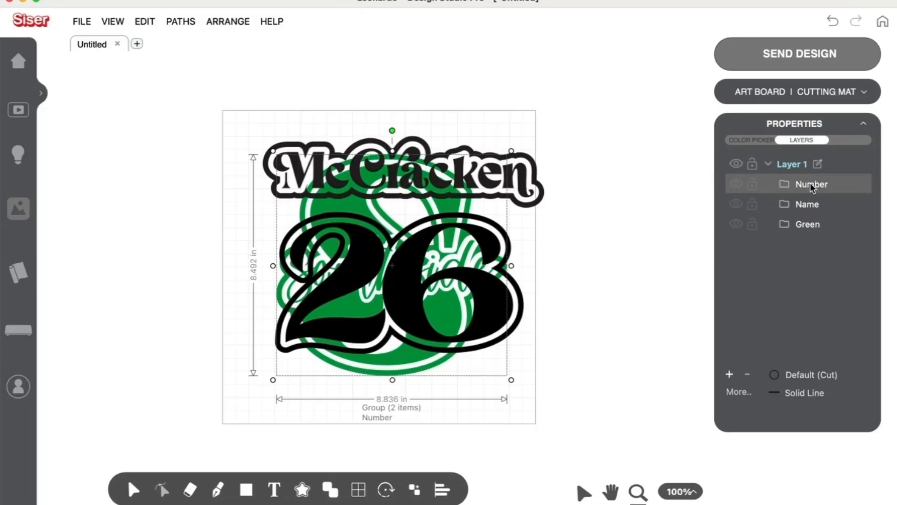
Hide the Number group, then scale down the black name-and-number shape and move it toward the middle of the view.
click(758, 275)
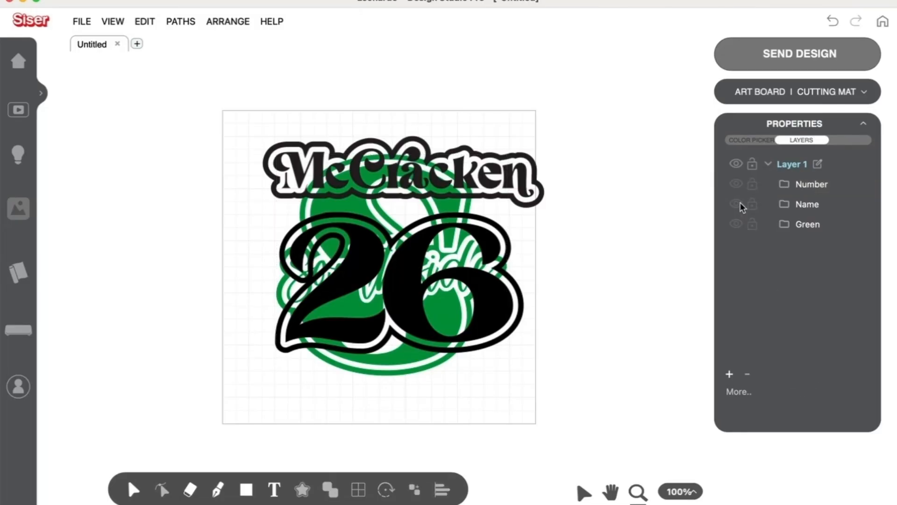
click(737, 183)
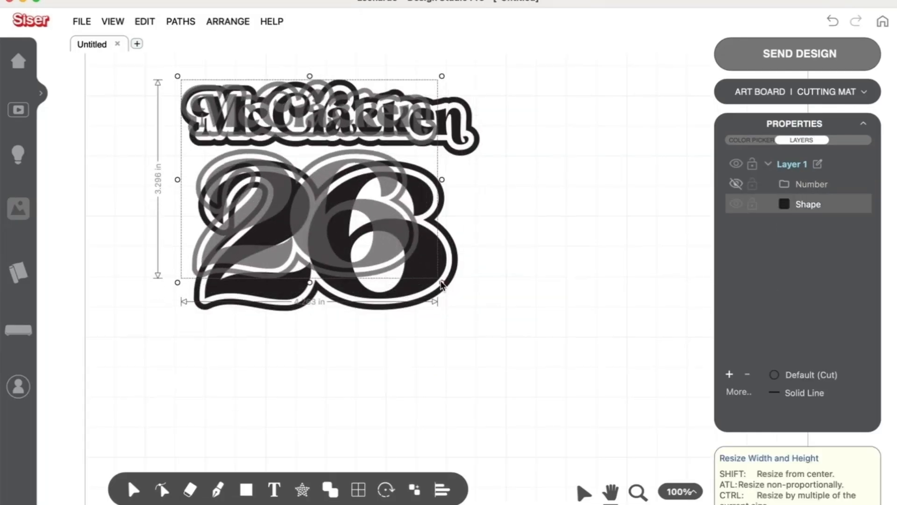
drag(423, 273, 423, 269)
drag(333, 232, 435, 315)
Build an editable cut-only contour around the name-and-number shape with a 0.200 in offset, round corners and no holes.
click(302, 490)
click(312, 463)
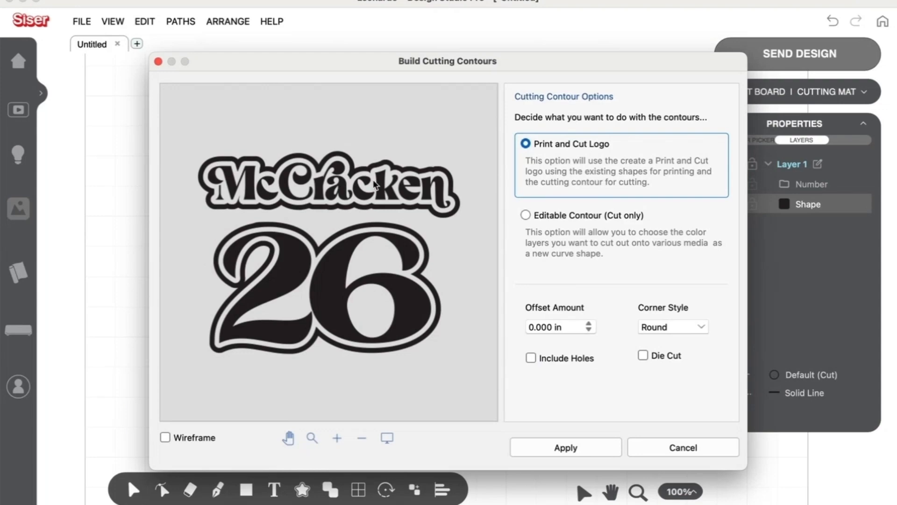
drag(536, 327, 553, 328)
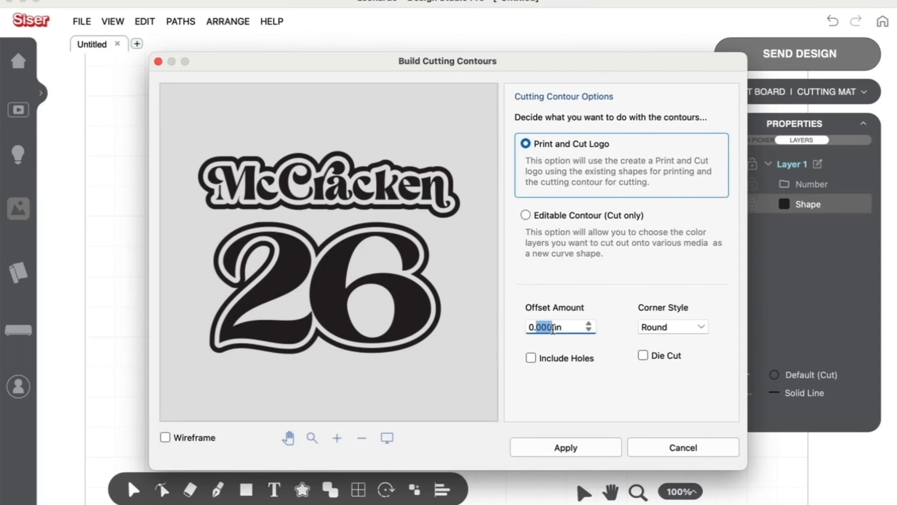
text(200)
click(531, 358)
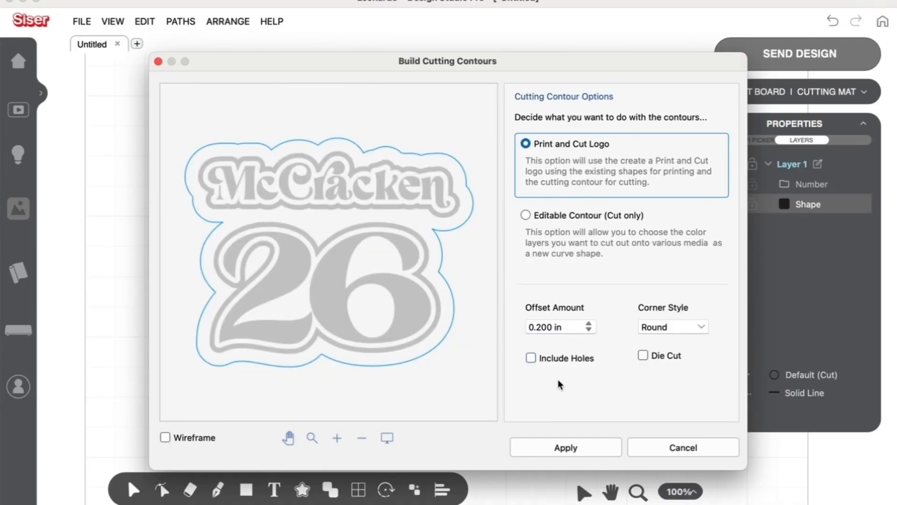
click(526, 215)
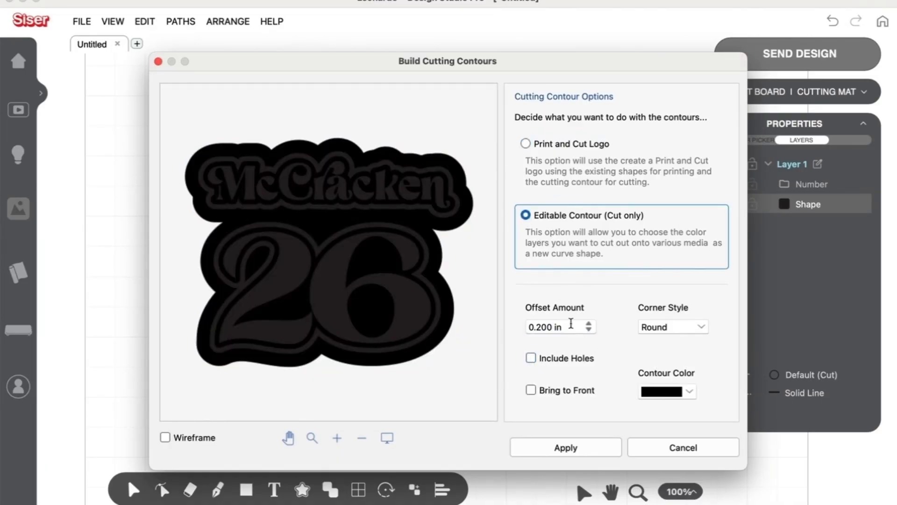
click(601, 449)
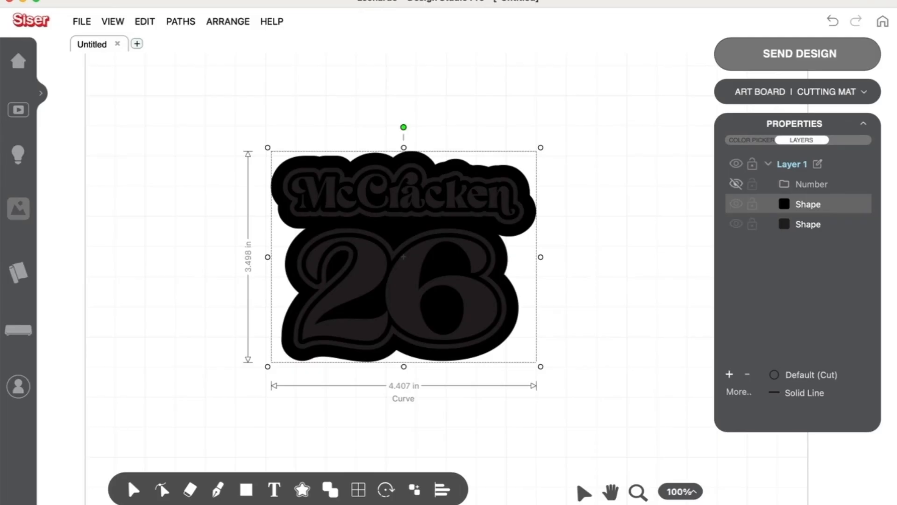
Build a second editable cut-only contour around the first contour with a 0.300 in offset and round corners.
click(303, 489)
click(310, 460)
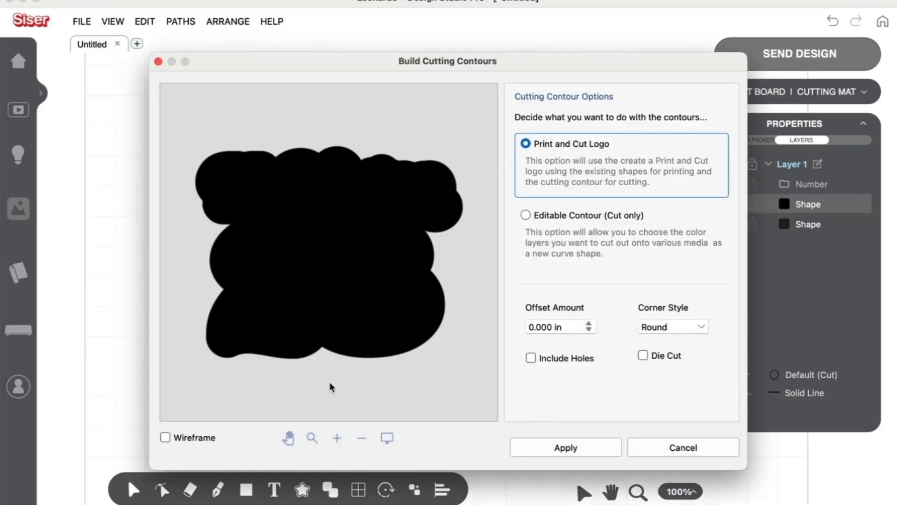
click(526, 215)
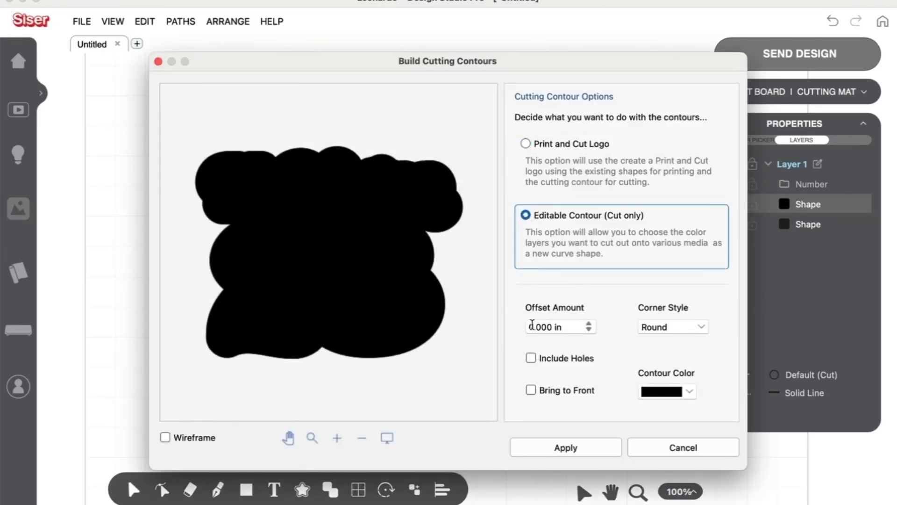
drag(536, 327, 551, 329)
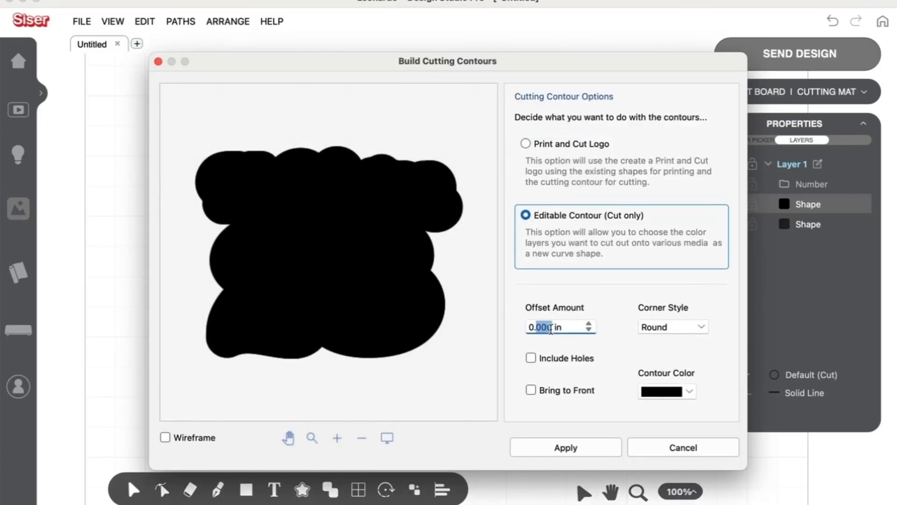
text(300)
click(576, 447)
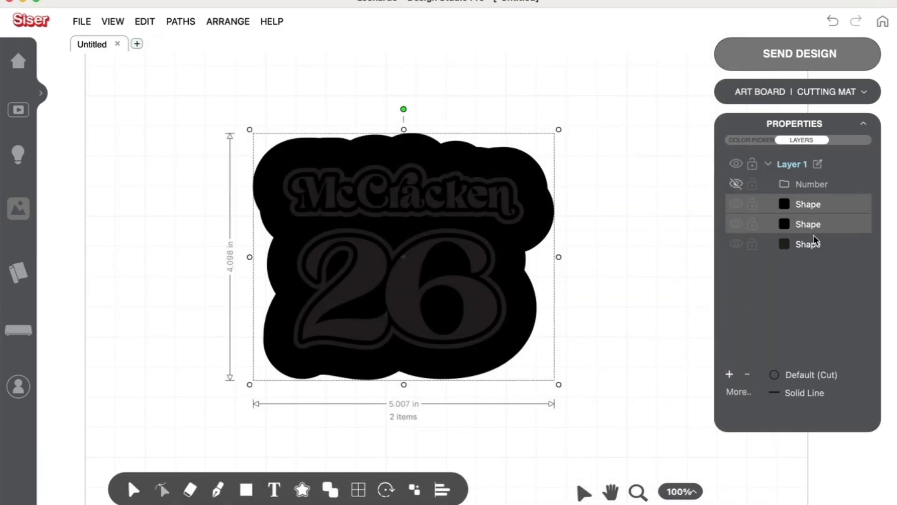
Assign the Full Cut (perf) line type to both contour shapes.
click(777, 376)
click(783, 411)
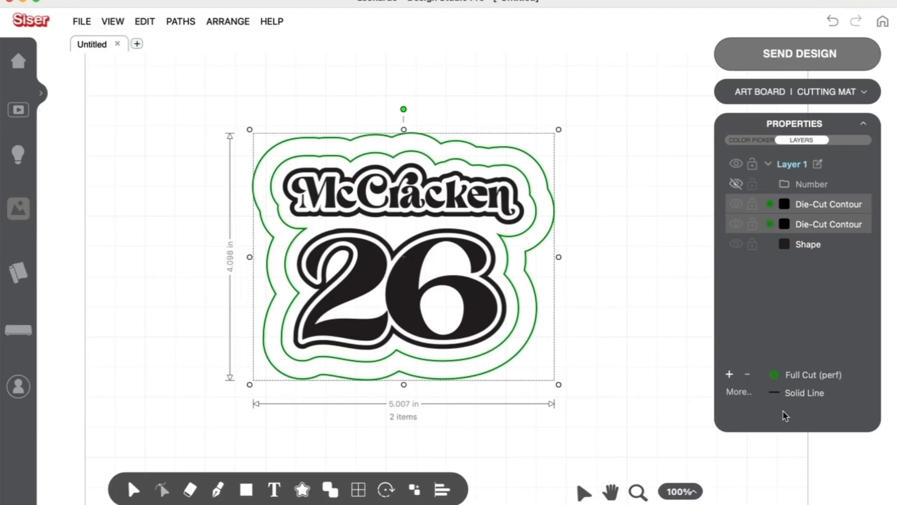
click(601, 321)
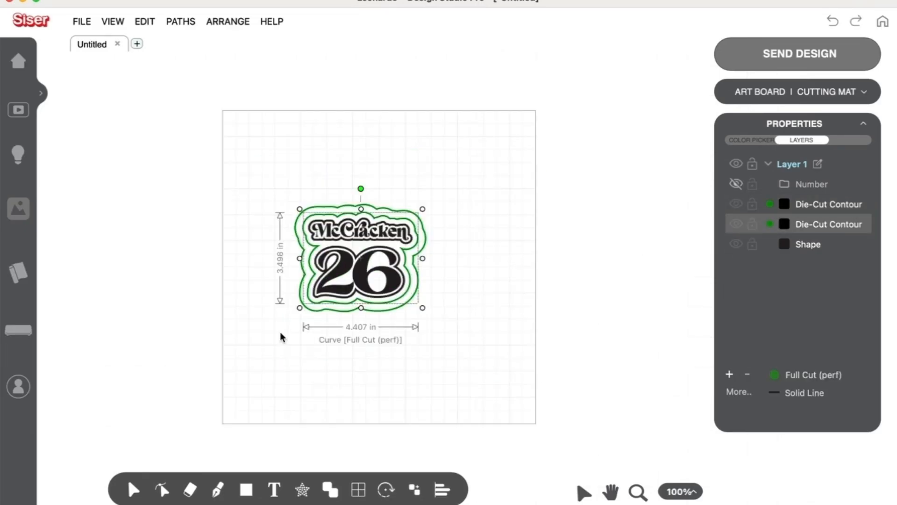
Scale the artwork and both contours together down to about 4.01 in wide.
click(428, 345)
drag(490, 323, 233, 190)
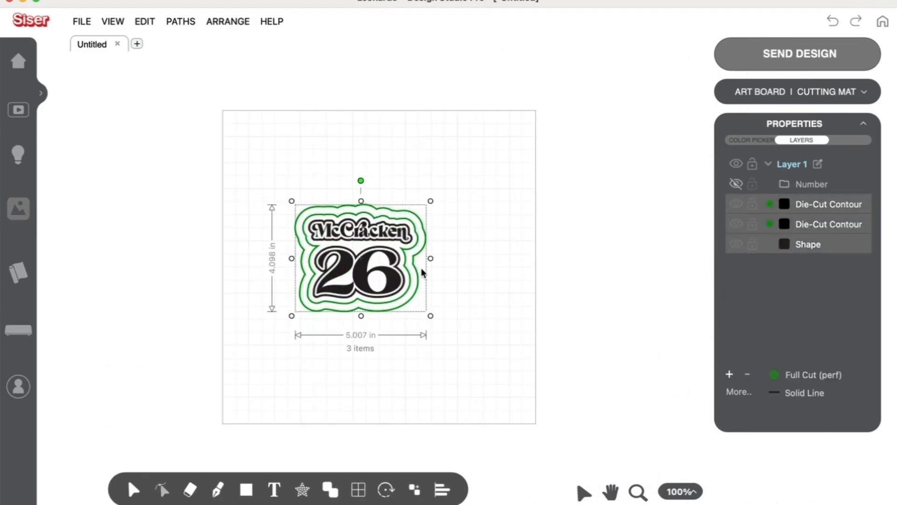
drag(431, 316, 400, 302)
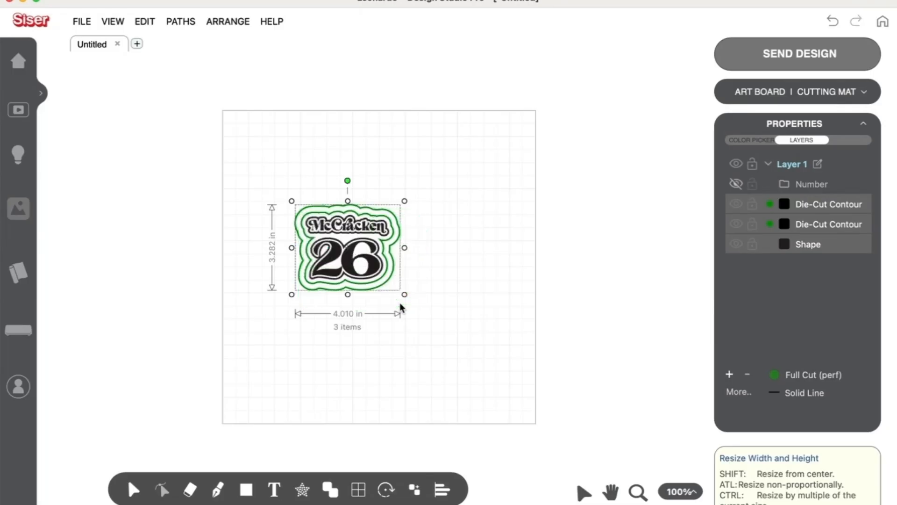
click(412, 330)
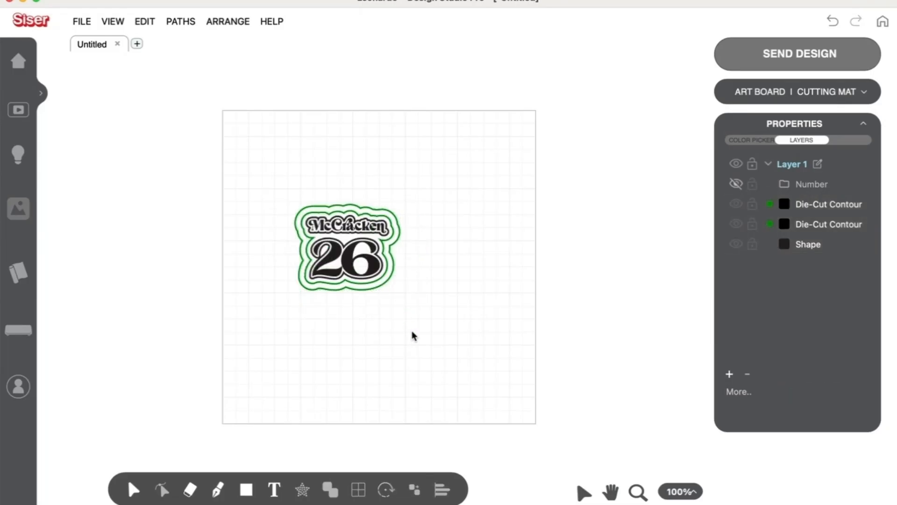
Open the Rhinestones settings for the inner die-cut contour.
click(638, 492)
click(362, 304)
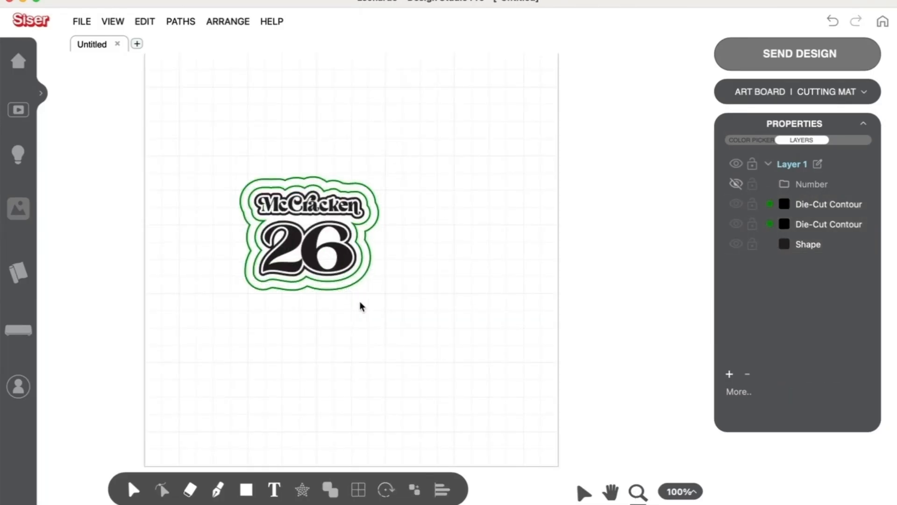
click(638, 492)
click(311, 288)
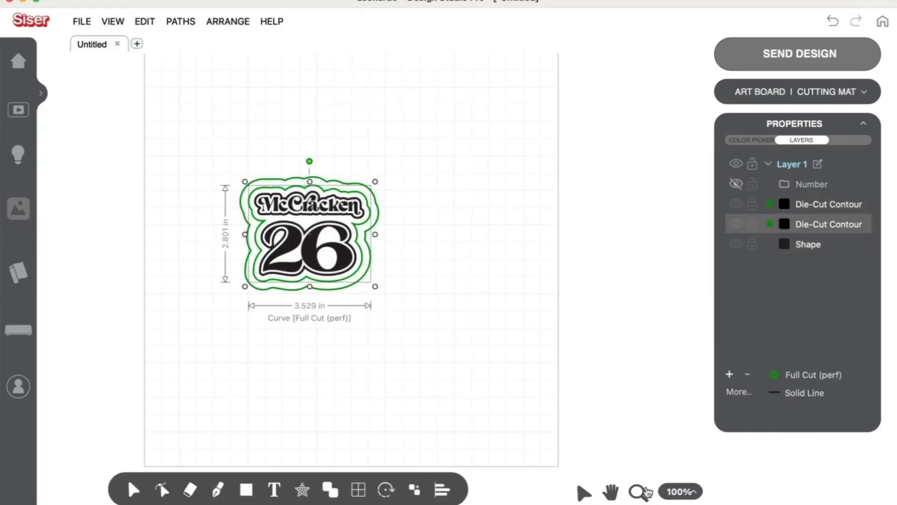
click(638, 491)
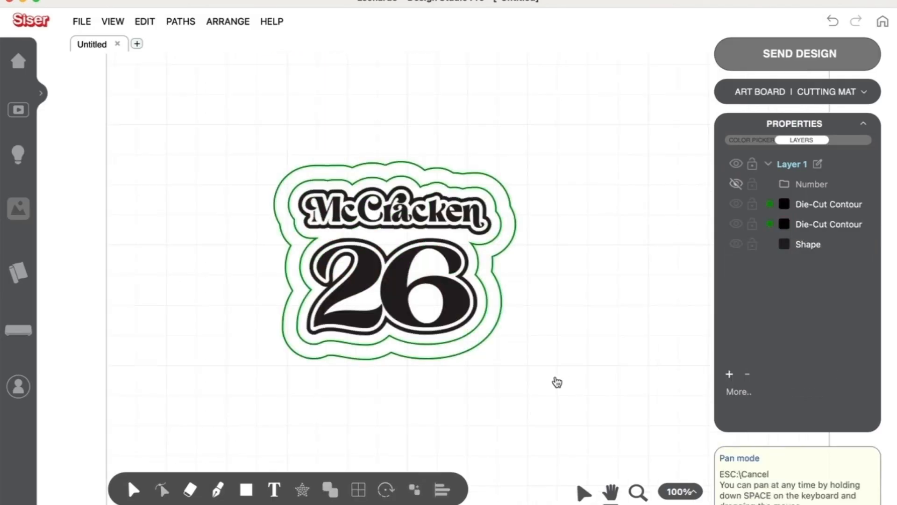
click(826, 224)
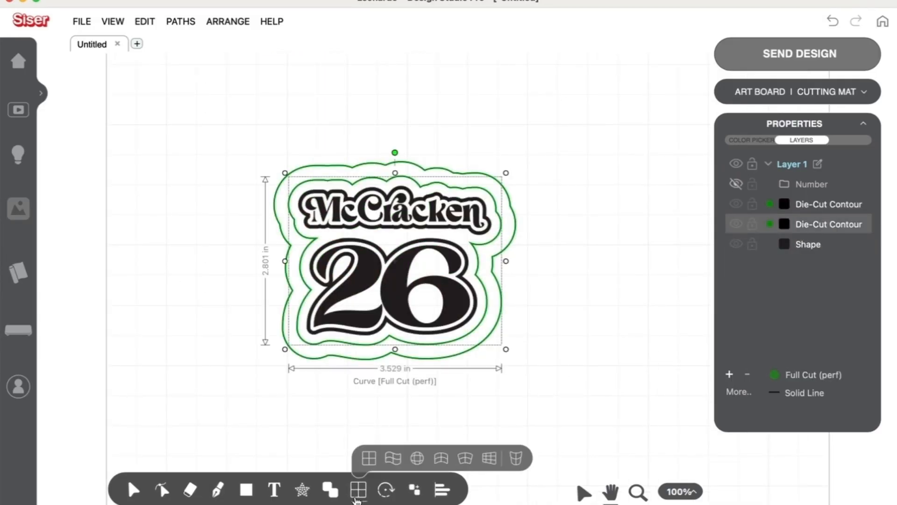
click(302, 490)
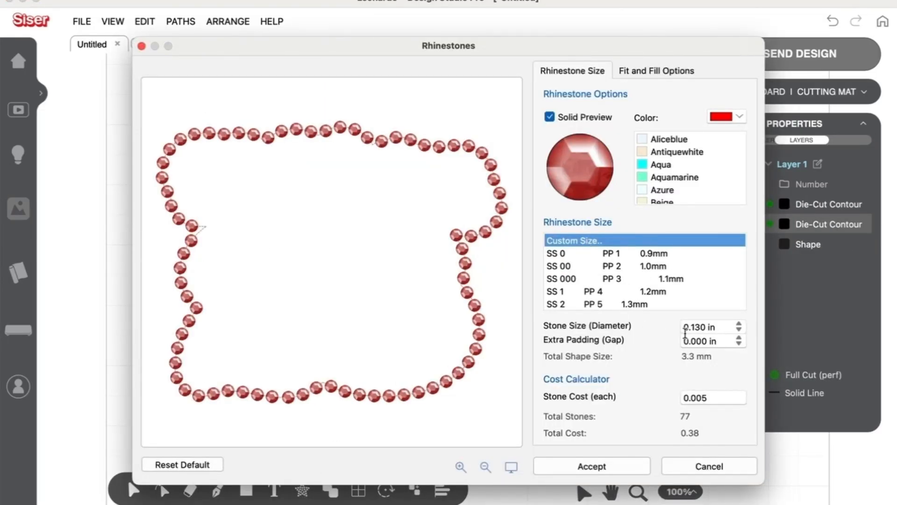
Examine the stone size, Fill Only, Offset and Fit equally options for the inner contour's rhinestones.
drag(683, 327, 715, 329)
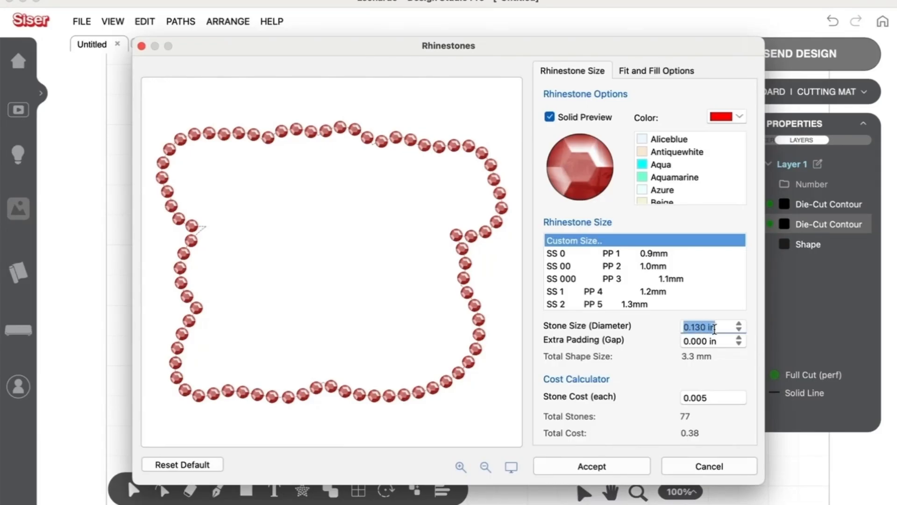
click(649, 74)
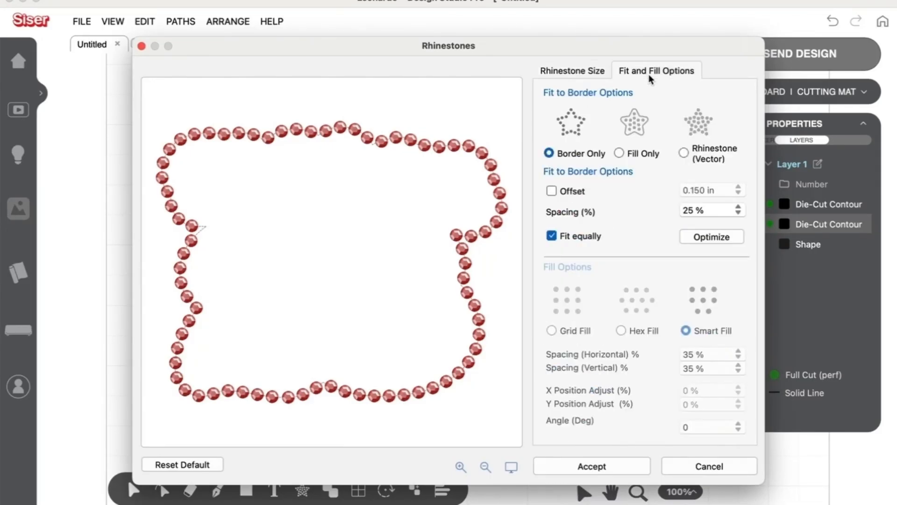
click(620, 153)
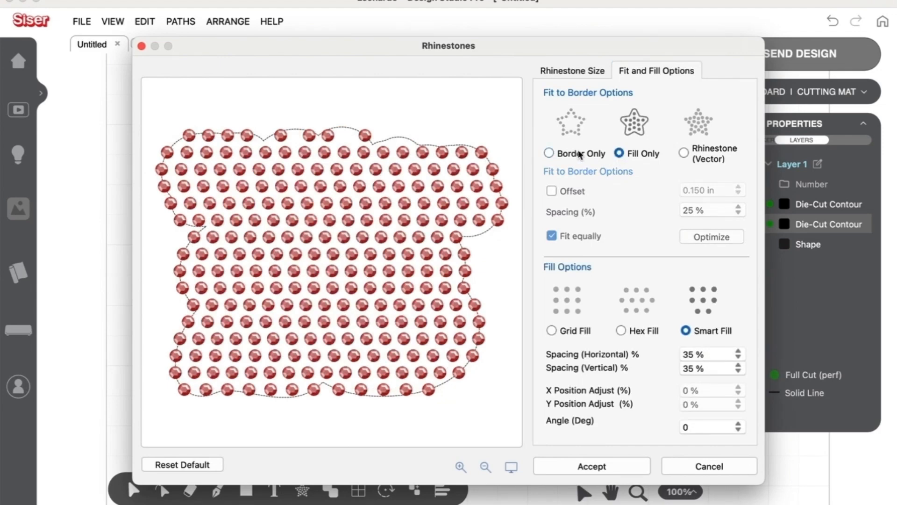
click(552, 153)
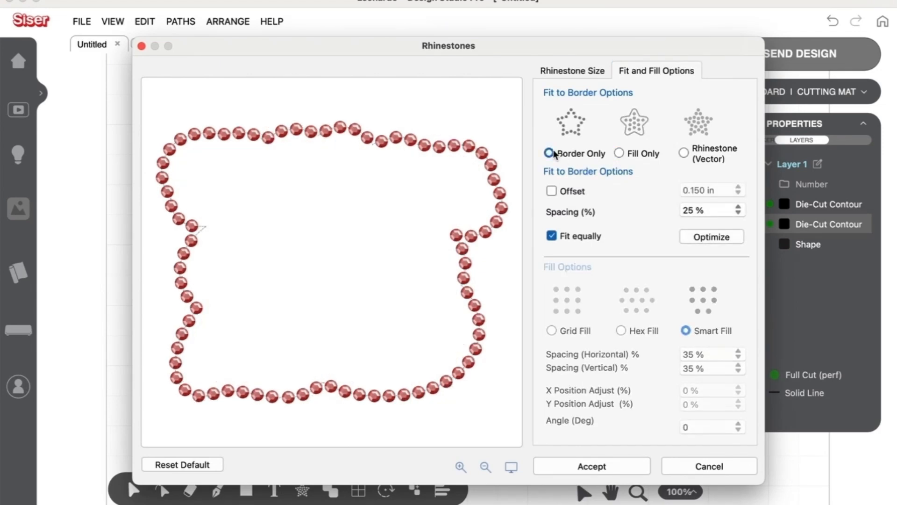
click(550, 191)
click(550, 191)
click(552, 236)
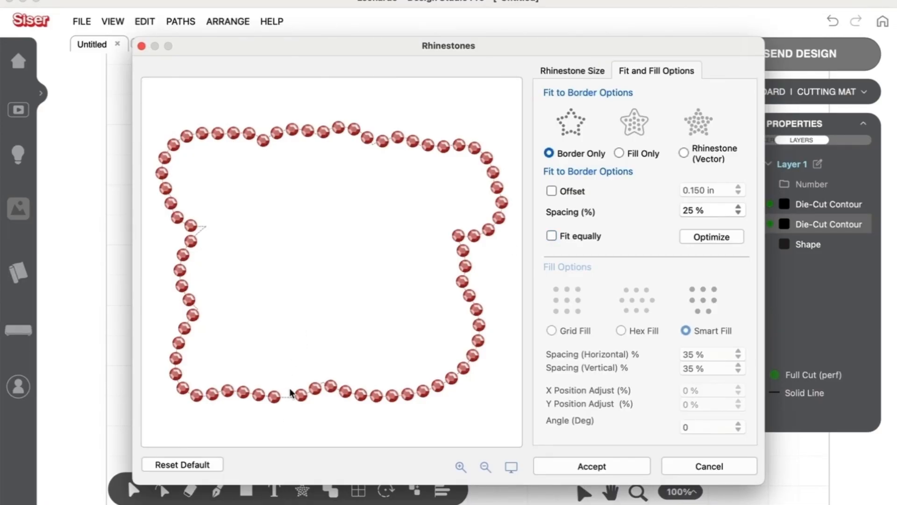
click(552, 236)
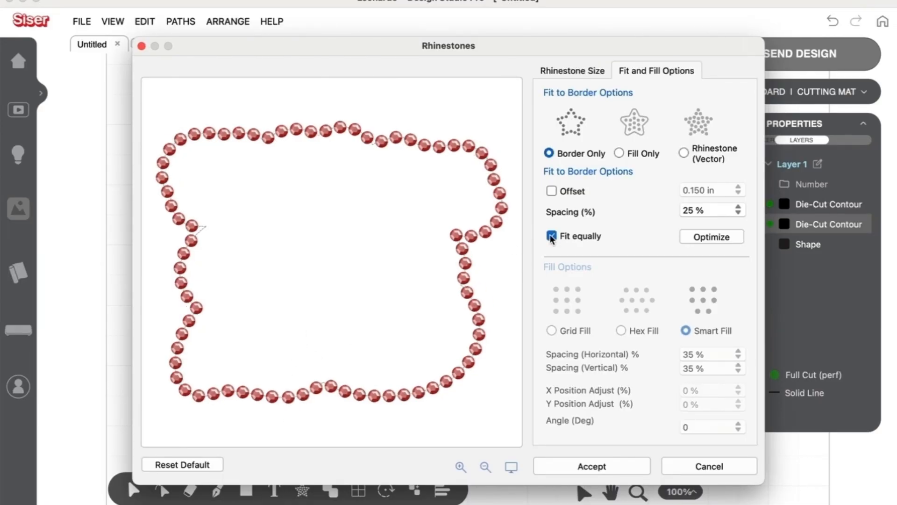
Apply the border-only rhinestones to the inner contour and add a matching rhinestone border along the outer contour.
click(601, 471)
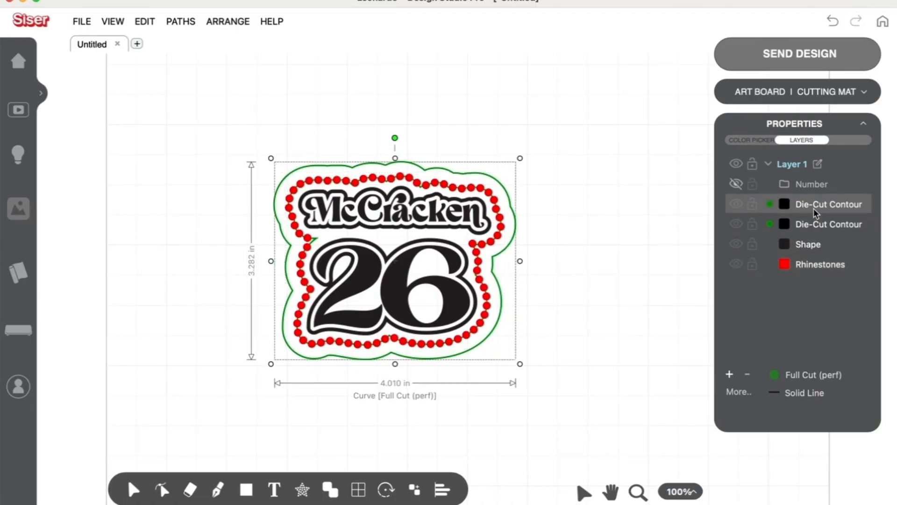
mouse_move(303, 490)
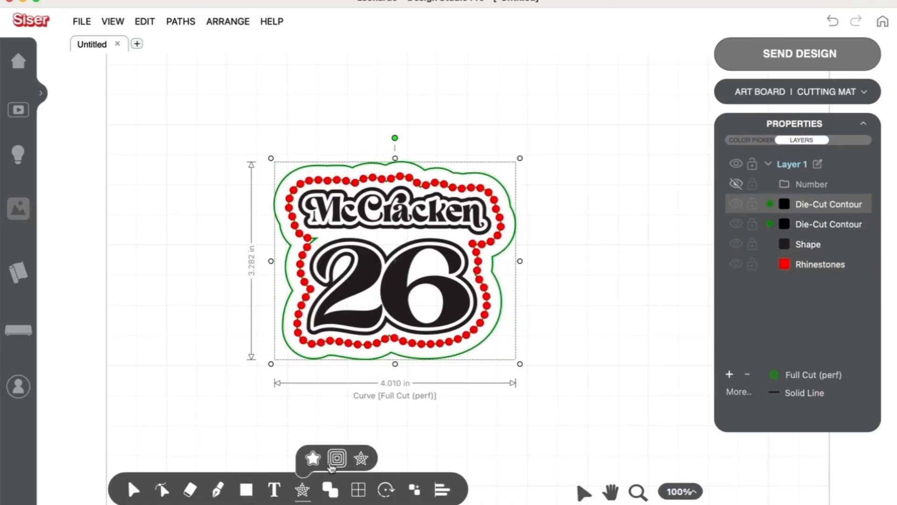
click(332, 465)
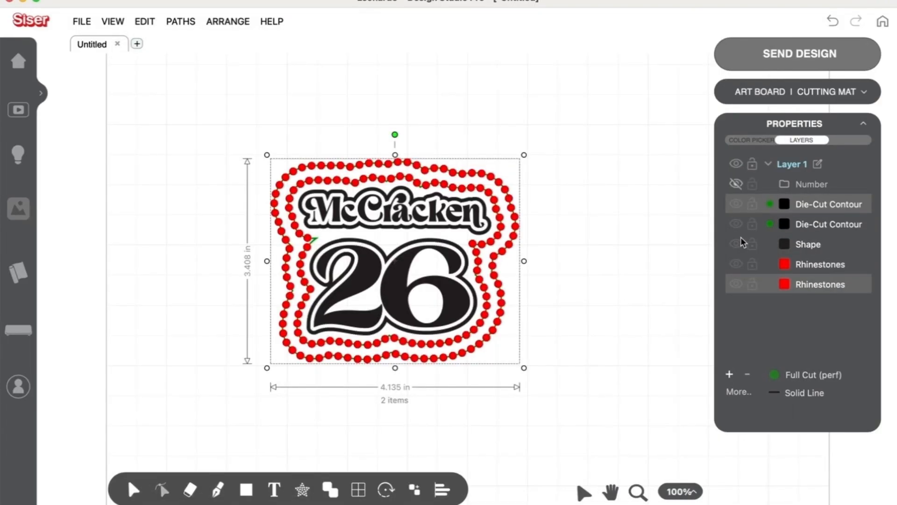
Delete both die-cut contours, keeping the lettering shape and the two rhinestone borders.
click(808, 207)
key(Delete)
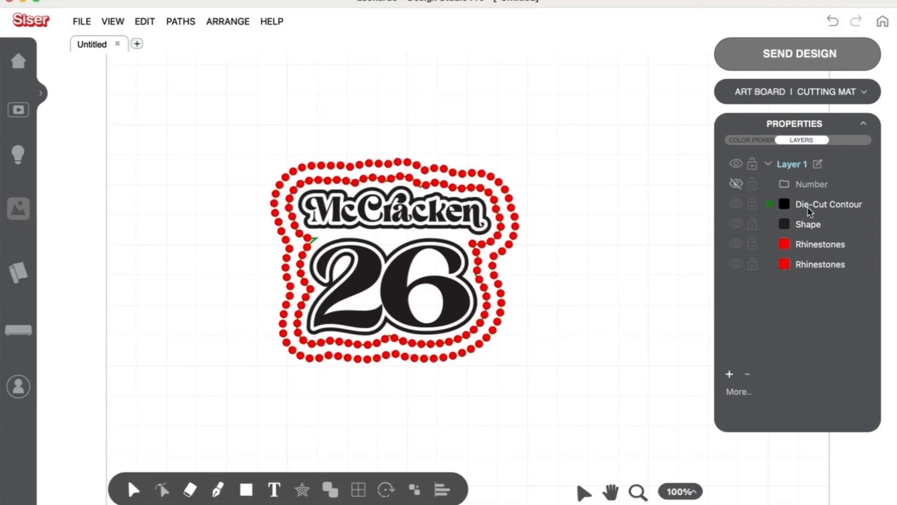
click(808, 207)
key(Delete)
Group the name-and-number shape with its two rhinestone borders.
key(super+a)
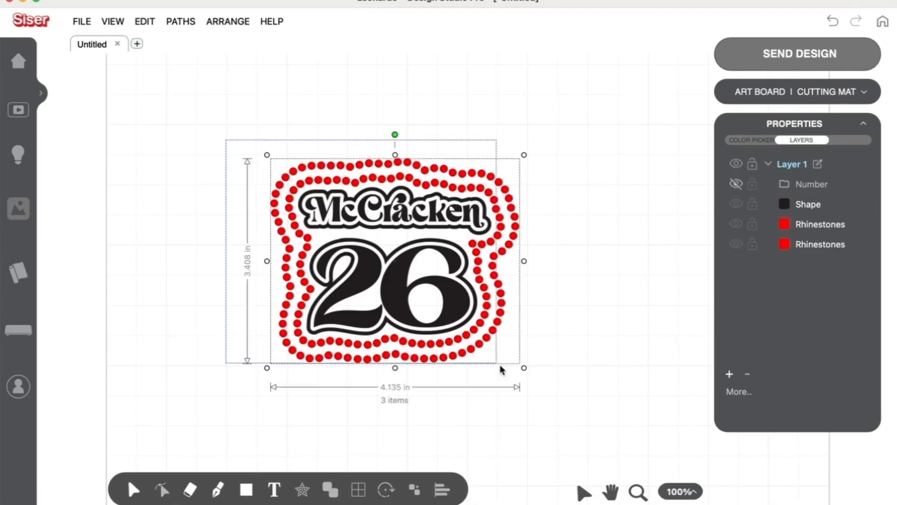
click(546, 361)
key(super+a)
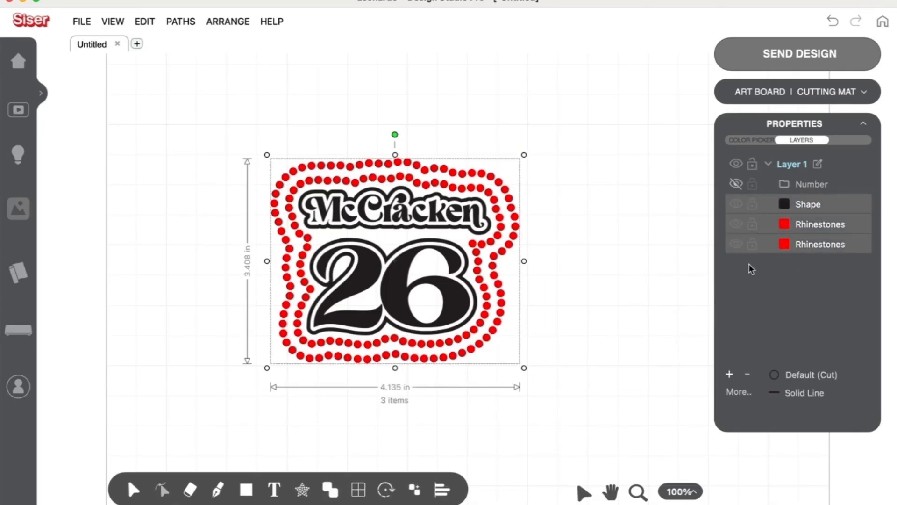
click(781, 265)
click(792, 248)
click(796, 225)
click(794, 204)
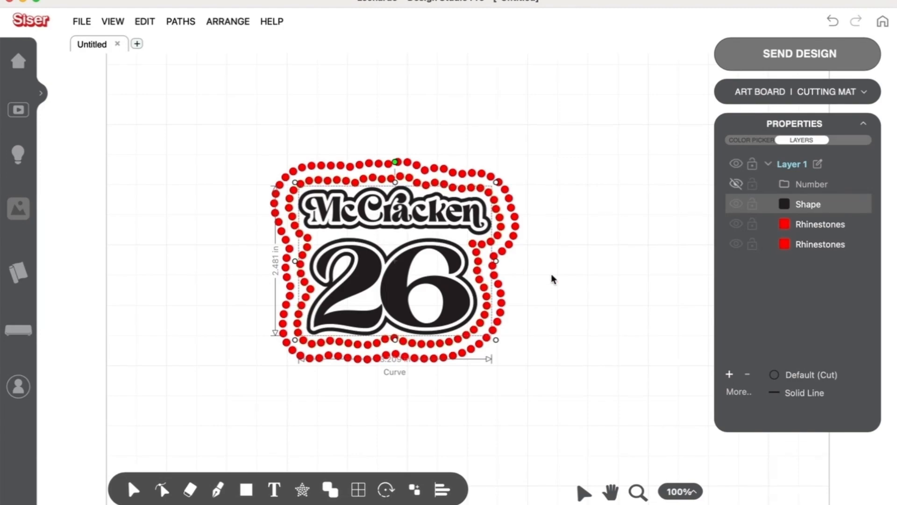
click(576, 322)
drag(574, 367, 160, 104)
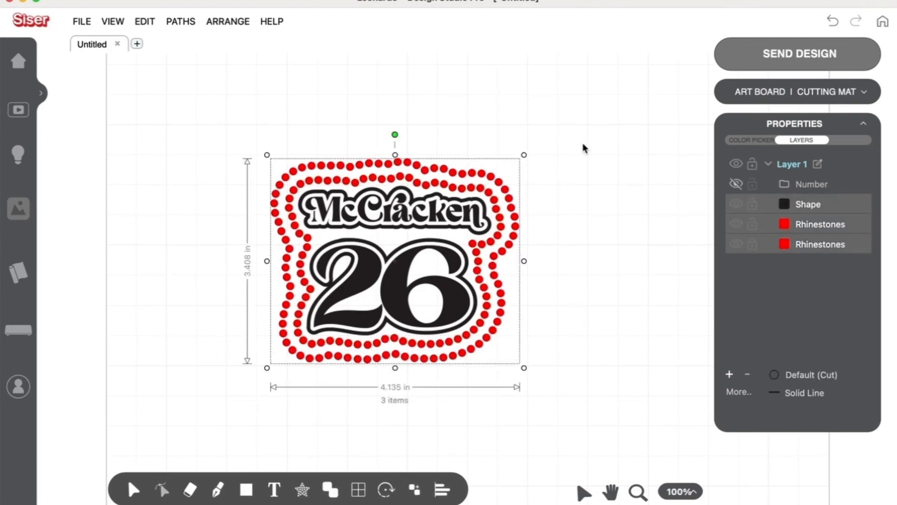
right_click(828, 214)
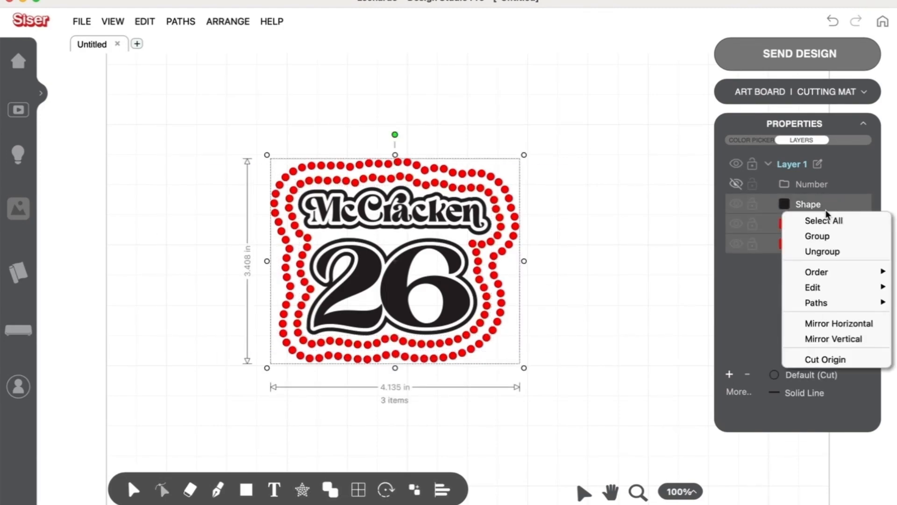
click(828, 236)
Hide the name-and-number group and show the Number folder with the whole Southside artwork in view.
click(735, 184)
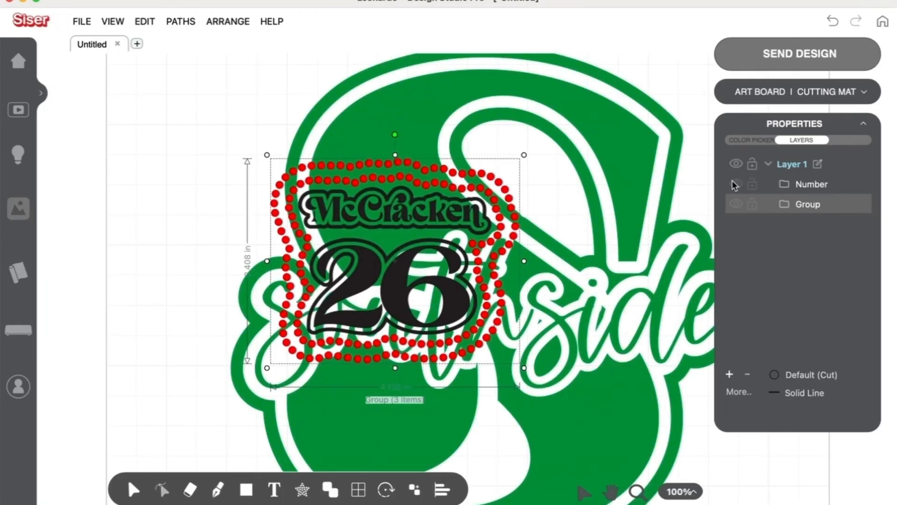
click(735, 184)
click(738, 204)
click(739, 174)
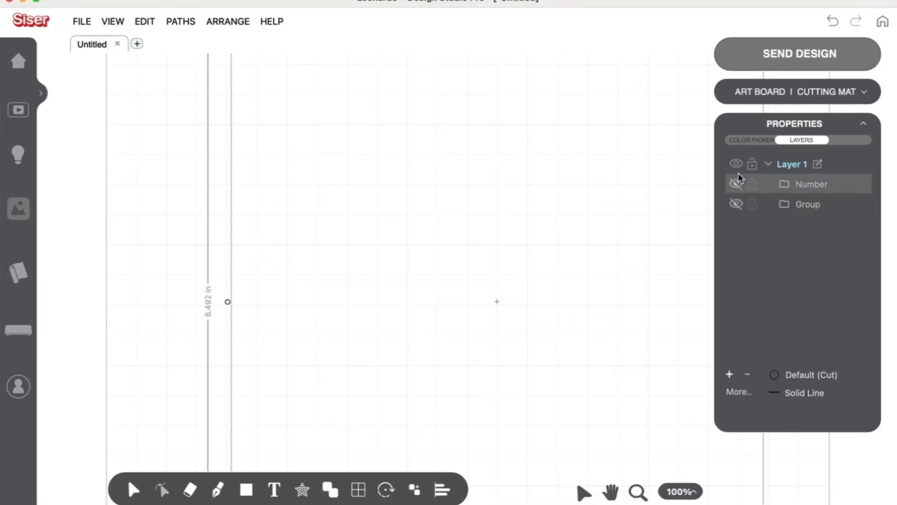
click(737, 183)
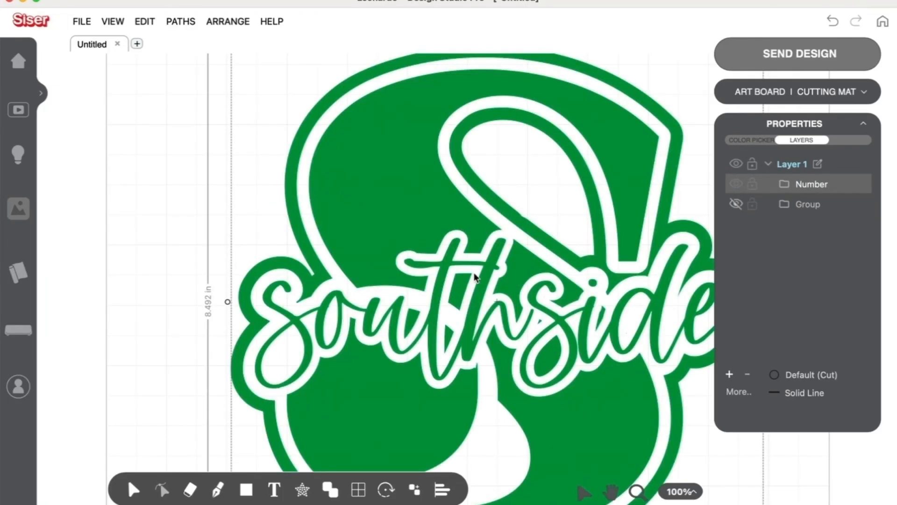
click(610, 492)
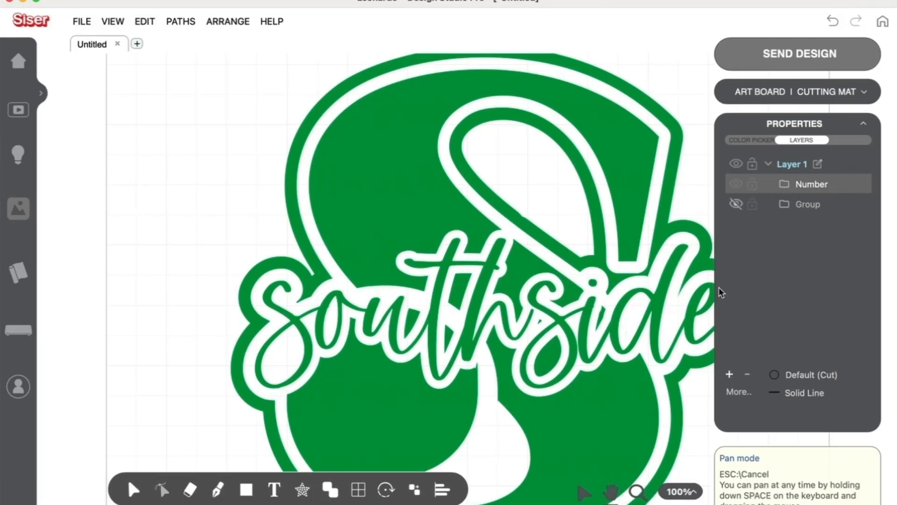
double_click(632, 493)
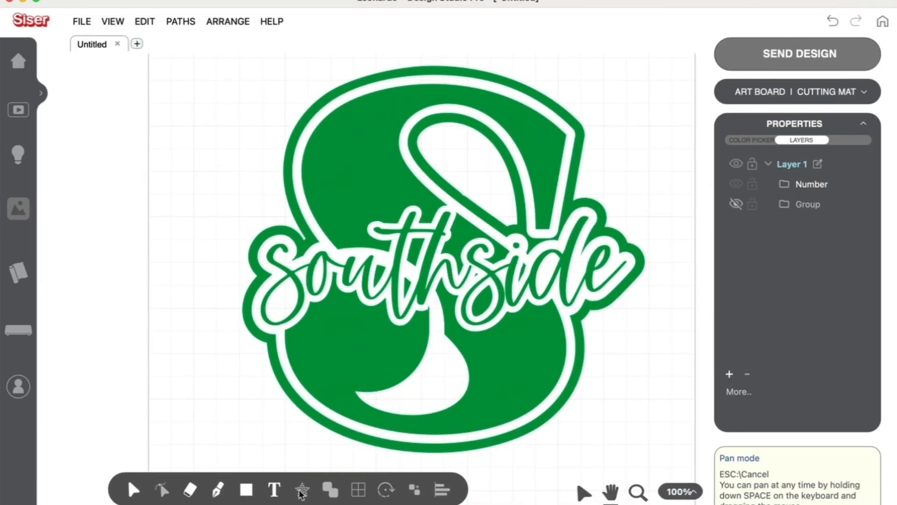
Try to build a print-and-cut contour around the Southside artwork with a 0.200 in offset and round corners.
click(436, 407)
click(302, 490)
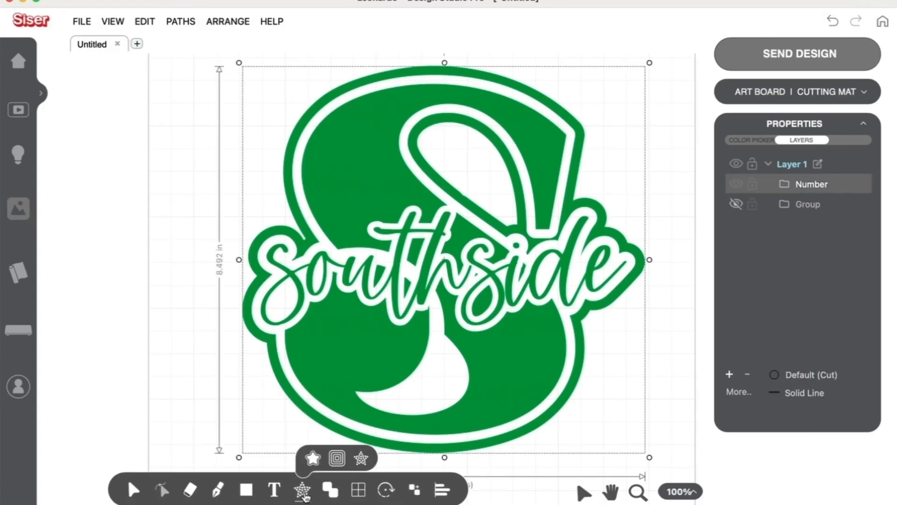
click(312, 458)
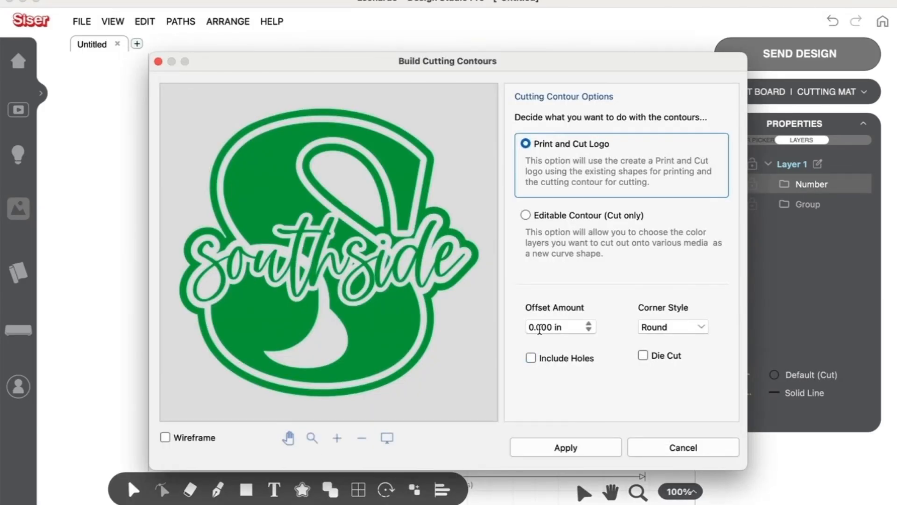
drag(536, 327, 552, 329)
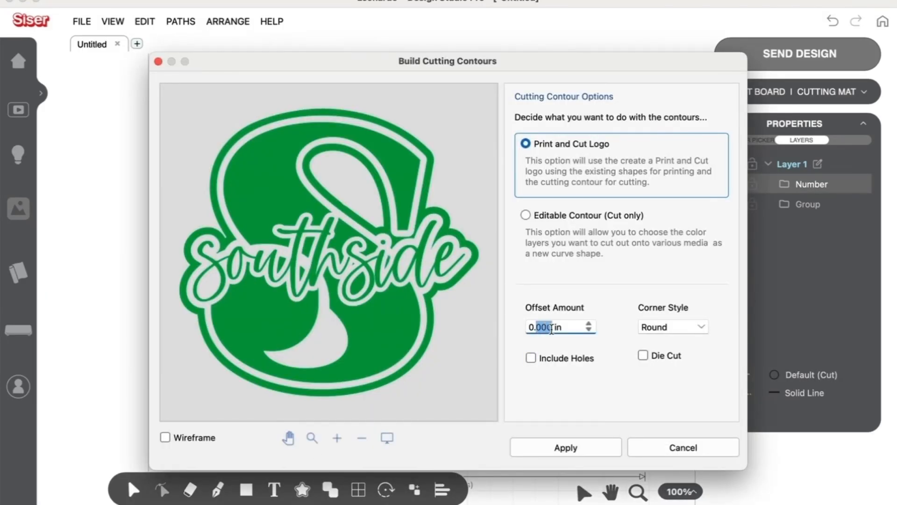
text(200)
click(553, 446)
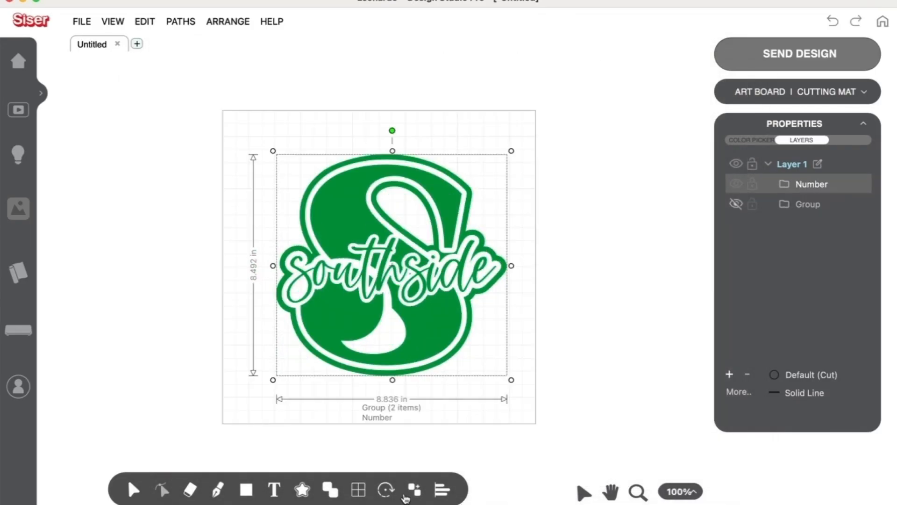
Build two contour shapes with different offsets around the Southside artwork, using round corners.
click(305, 493)
click(314, 464)
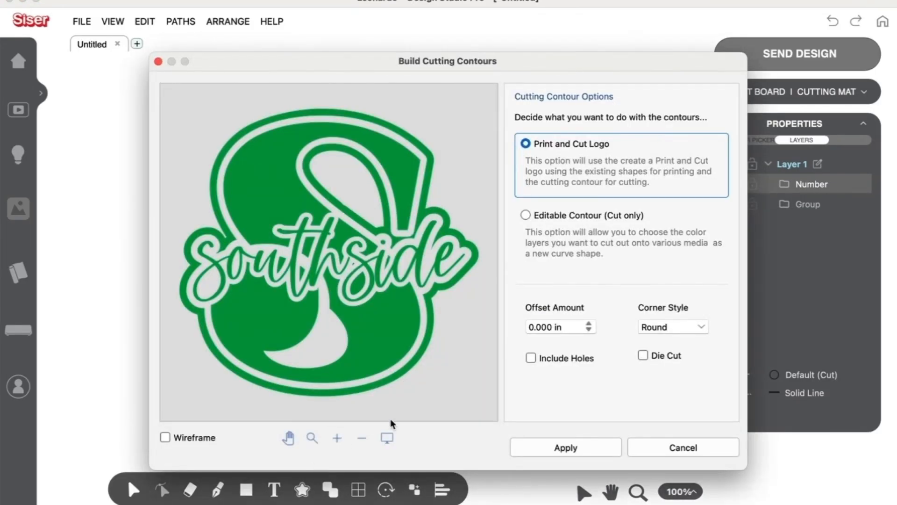
click(538, 333)
drag(538, 333, 545, 328)
click(547, 329)
Assign the Full Cut (perf) line type to both Southside contour shapes.
shift+click(807, 207)
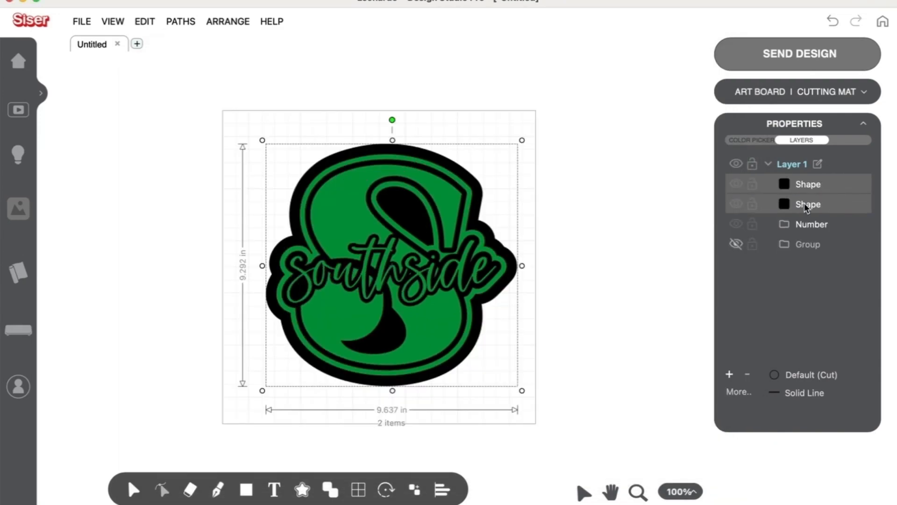
click(804, 375)
click(809, 415)
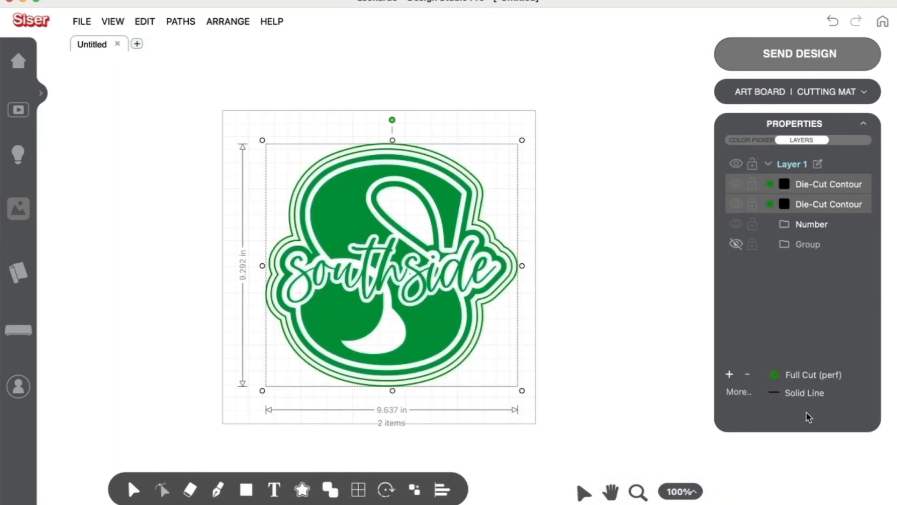
Scale the Southside artwork and both contours together up to about 11.44 in wide and position them on the mat.
click(653, 390)
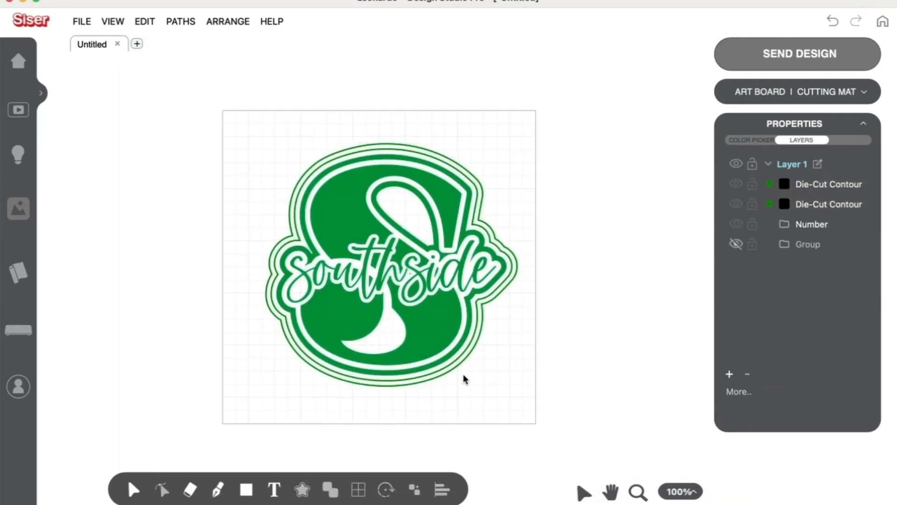
drag(447, 378, 233, 167)
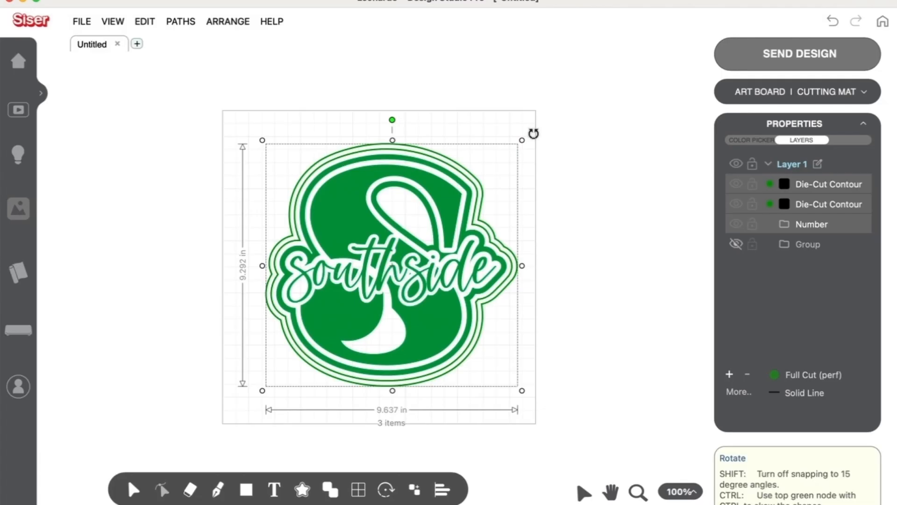
drag(521, 138, 543, 126)
drag(261, 122, 214, 122)
drag(363, 176, 351, 190)
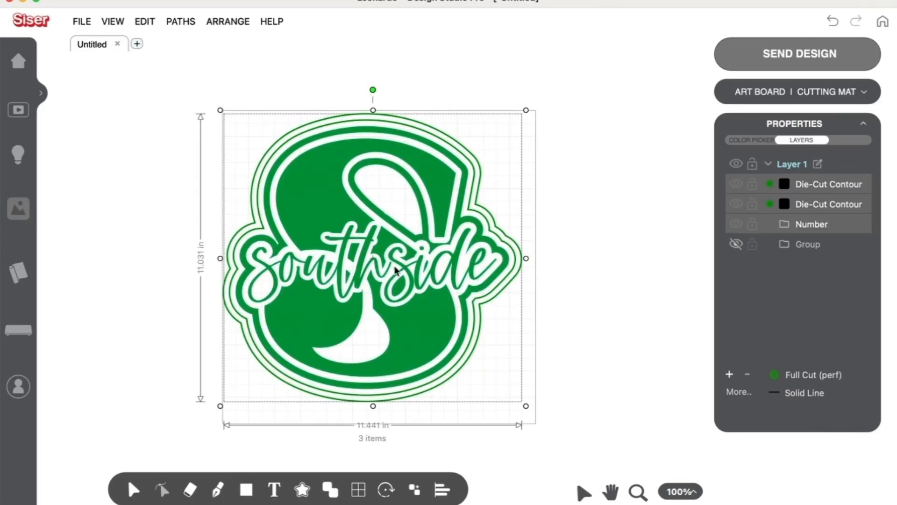
drag(396, 270, 401, 276)
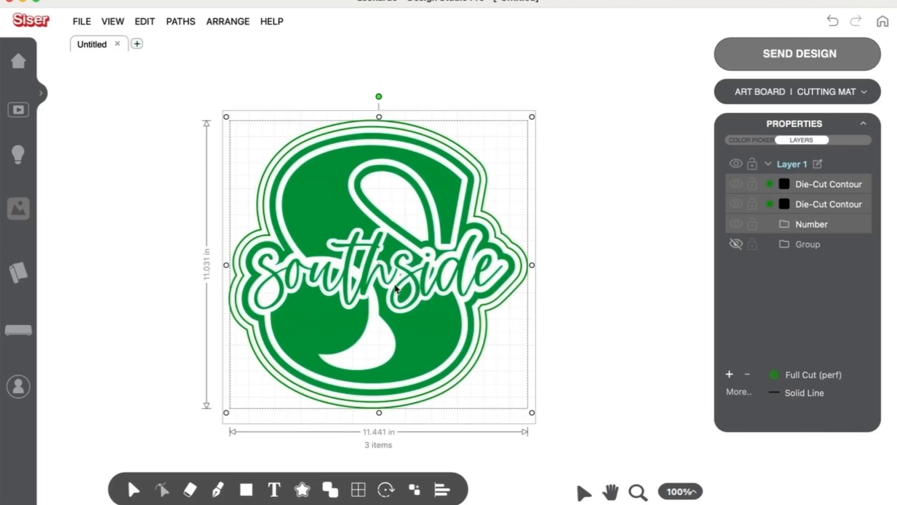
Add rhinestone borders with 0.130 in stones along the inner and outer Southside contours.
click(460, 380)
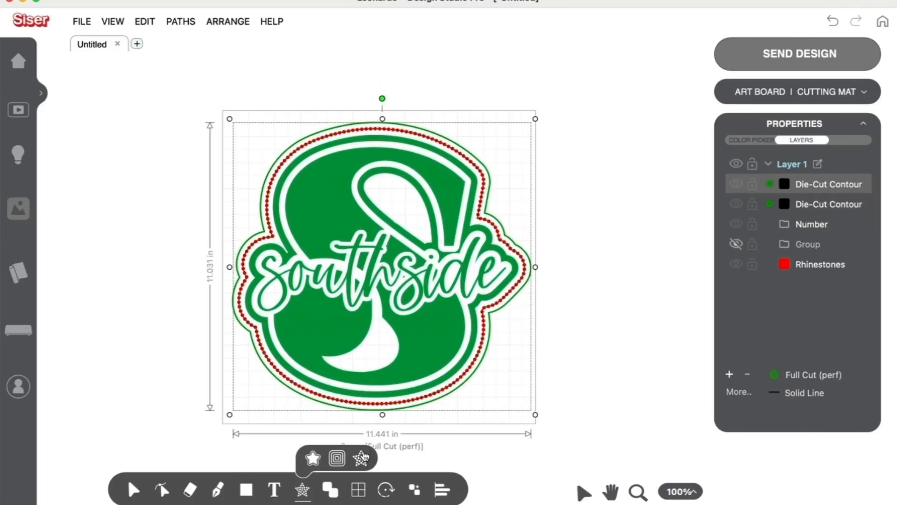
click(363, 453)
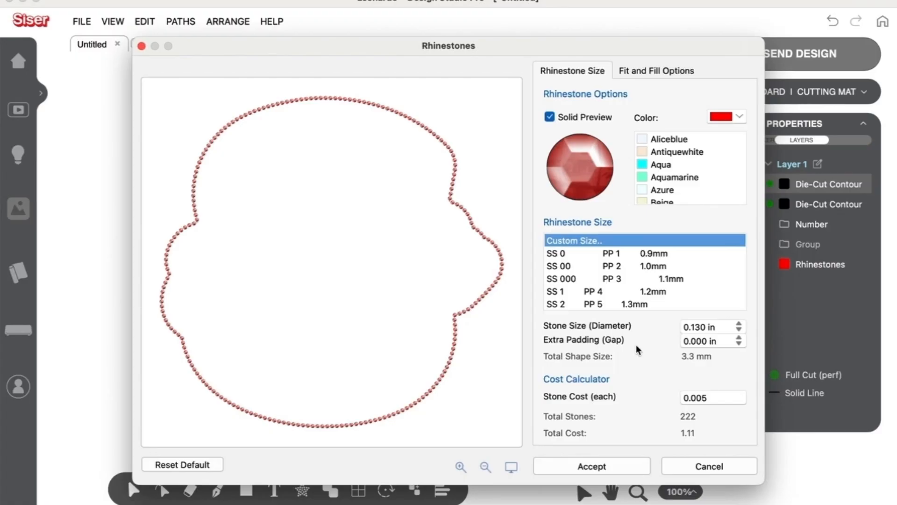
click(615, 463)
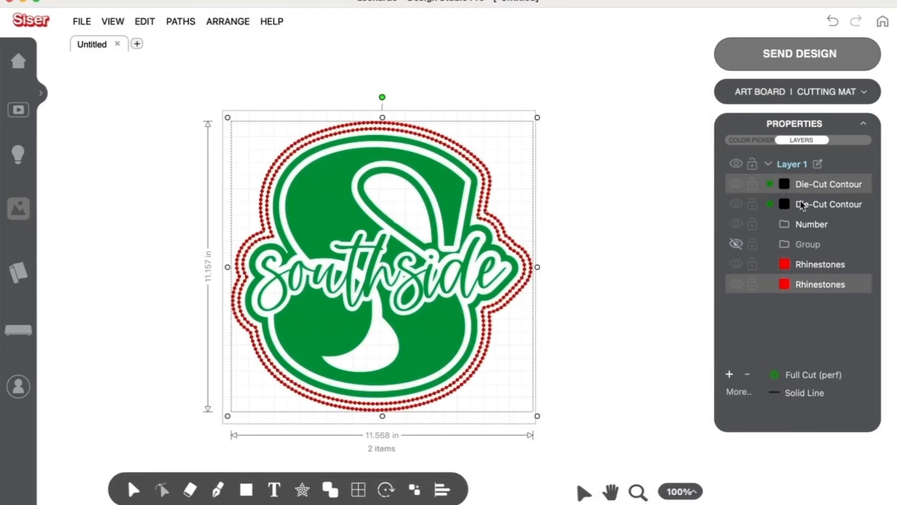
Delete both die-cut contours around the Southside artwork, keeping the rhinestone borders.
click(802, 205)
shift+click(798, 183)
key(Delete)
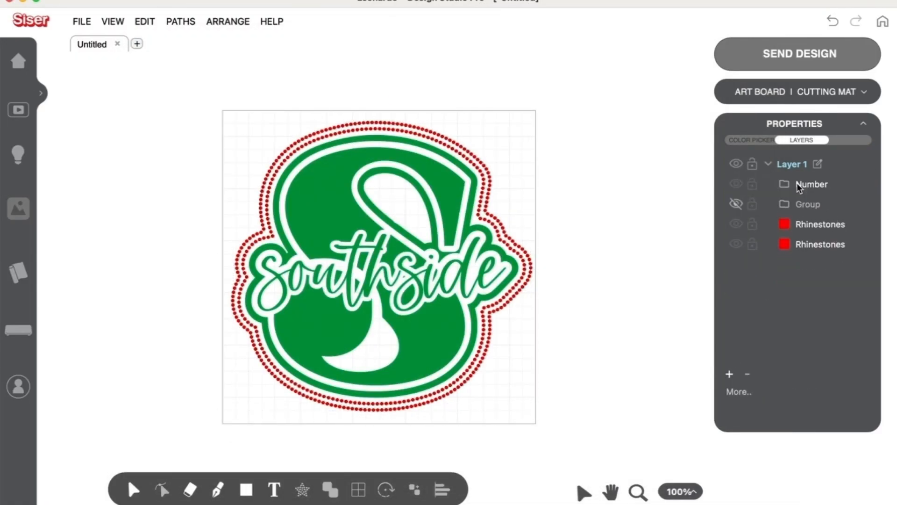
Unhide the name-and-number 26 group and move it off the mat, beside the upper part of the Southside design.
click(737, 203)
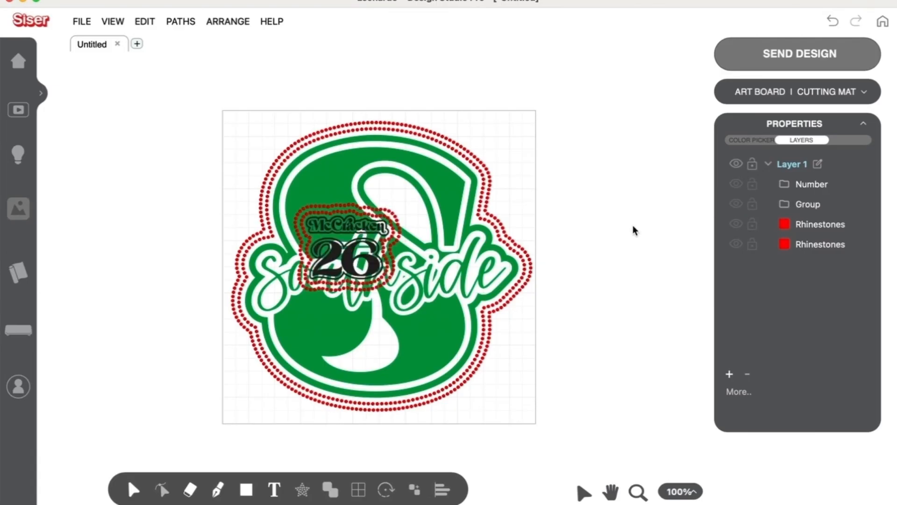
drag(352, 261, 584, 171)
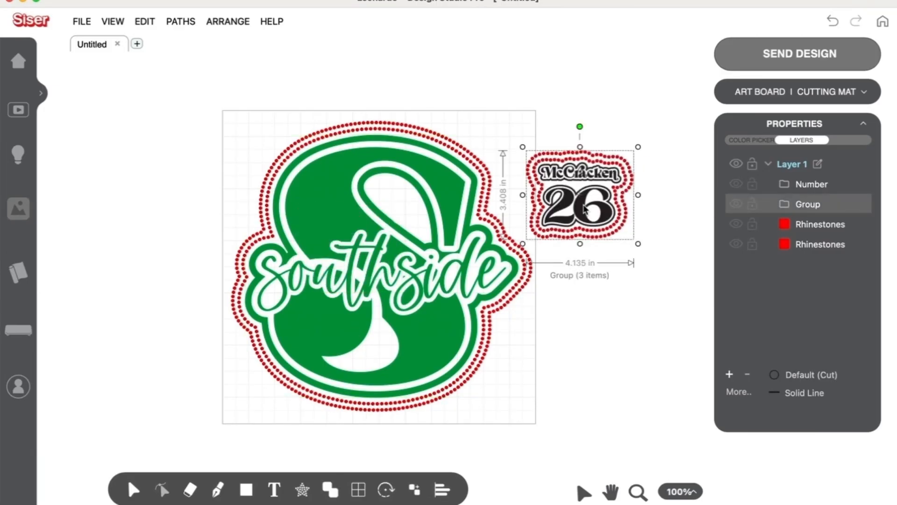
click(295, 455)
scroll(294, 455, down, 2)
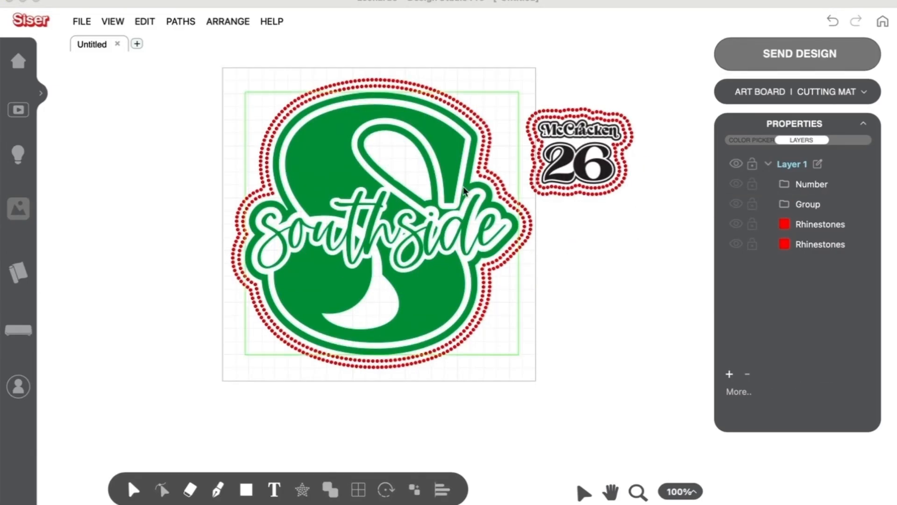
Export all artwork that fits on the page as an editable SVG file, with 300 DPI resolution and 0.00 mm padding.
click(86, 22)
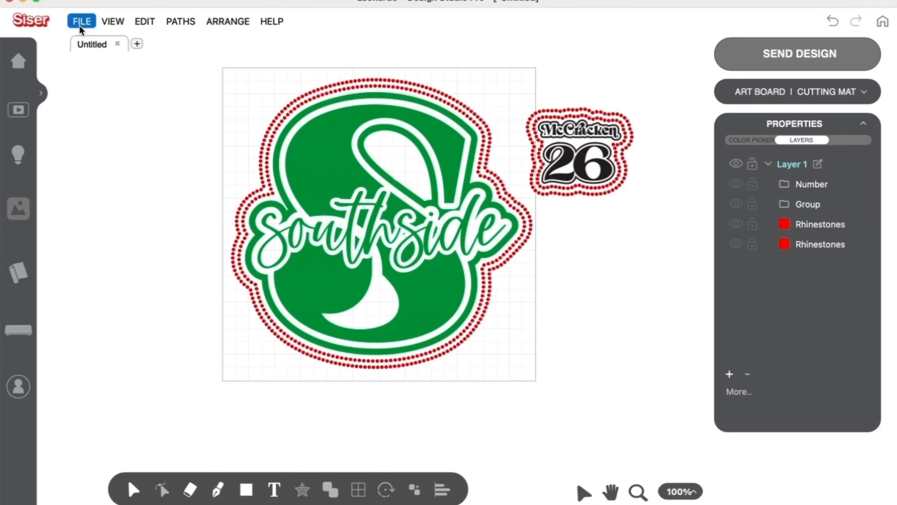
click(79, 23)
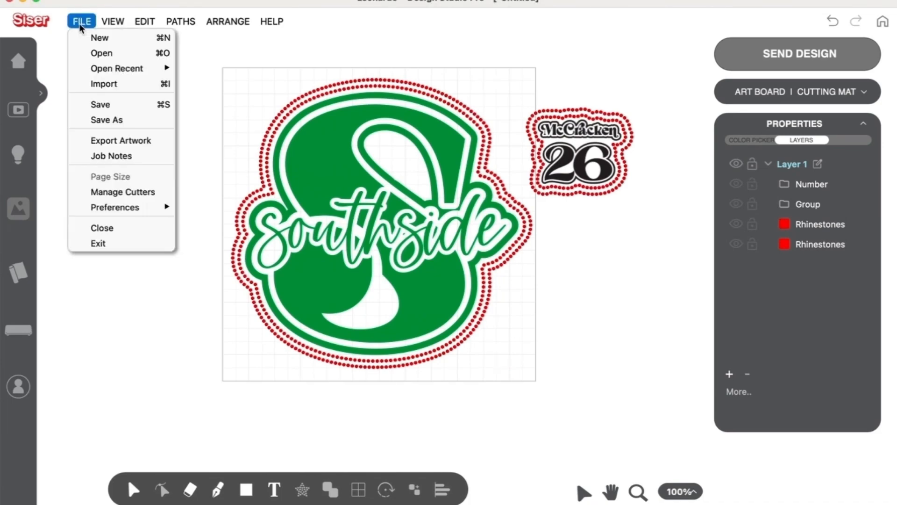
click(120, 145)
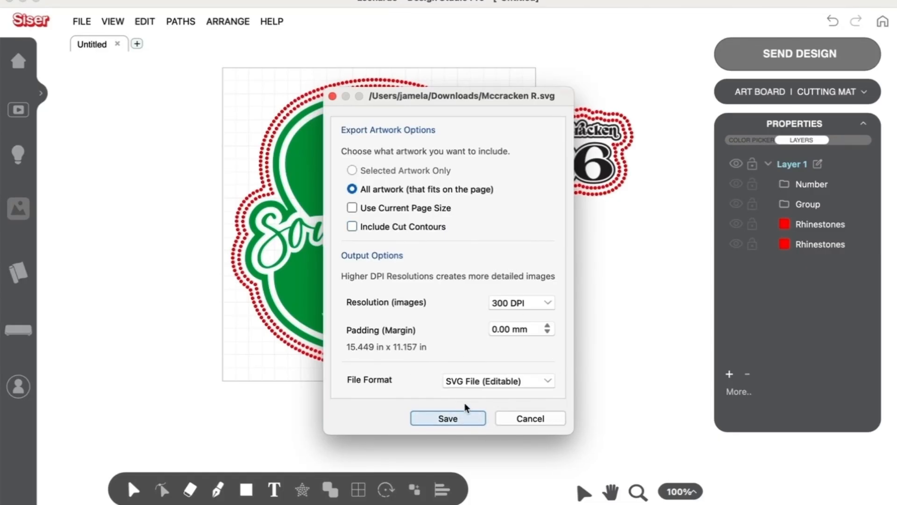
click(475, 381)
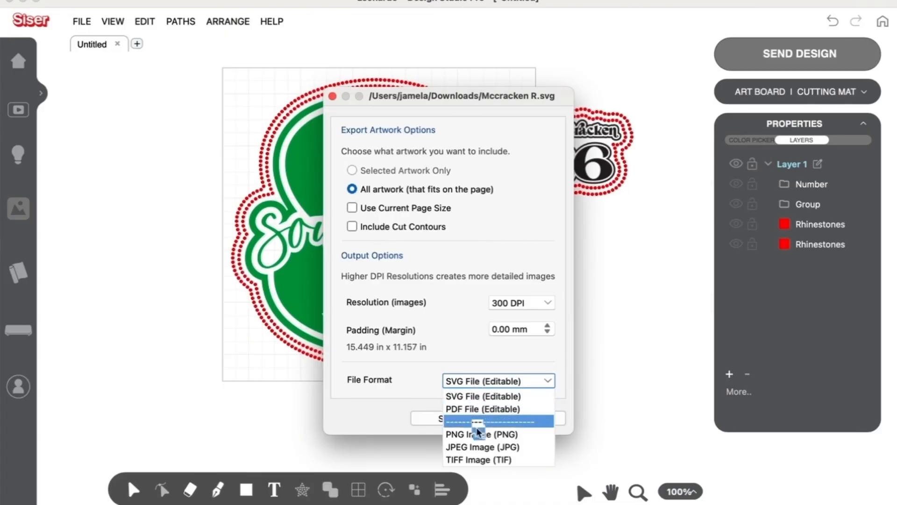
click(421, 399)
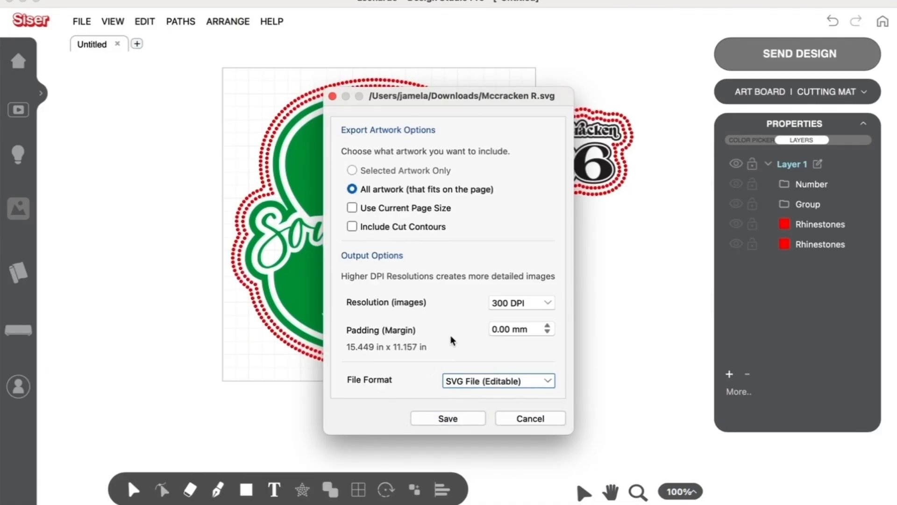
click(452, 383)
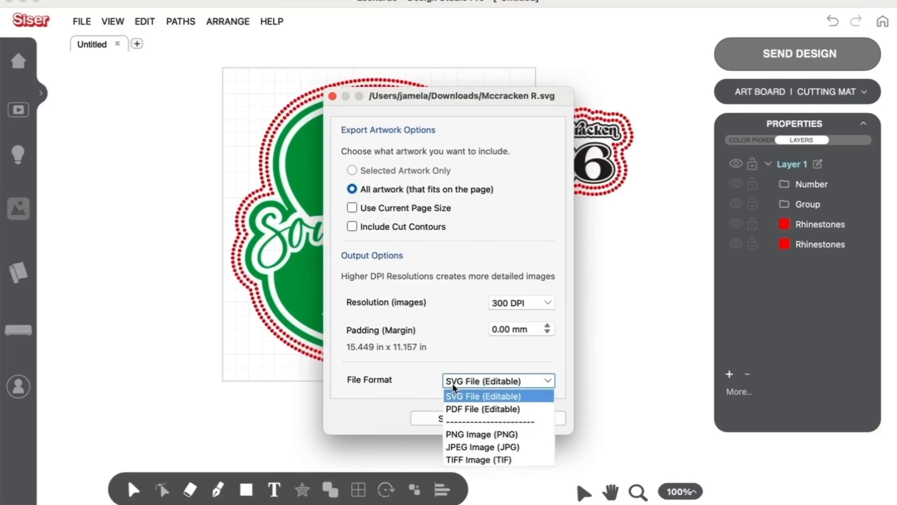
click(408, 397)
click(444, 418)
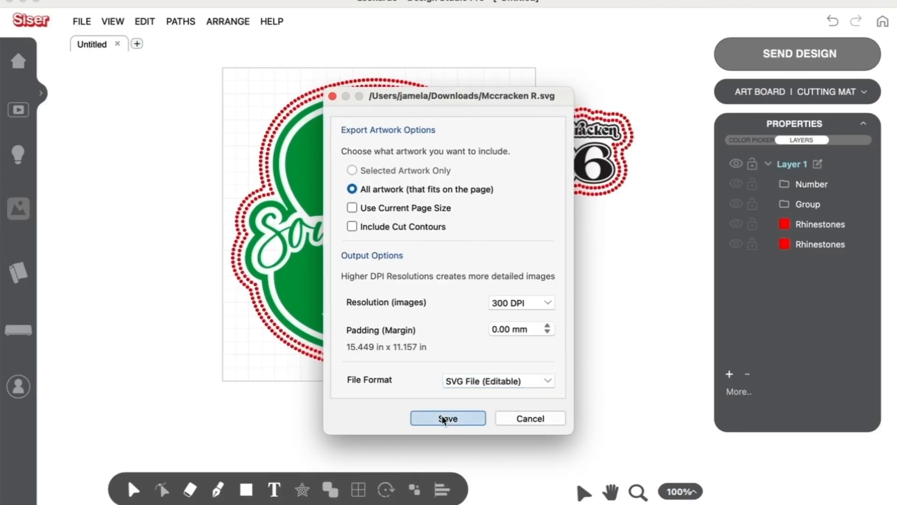